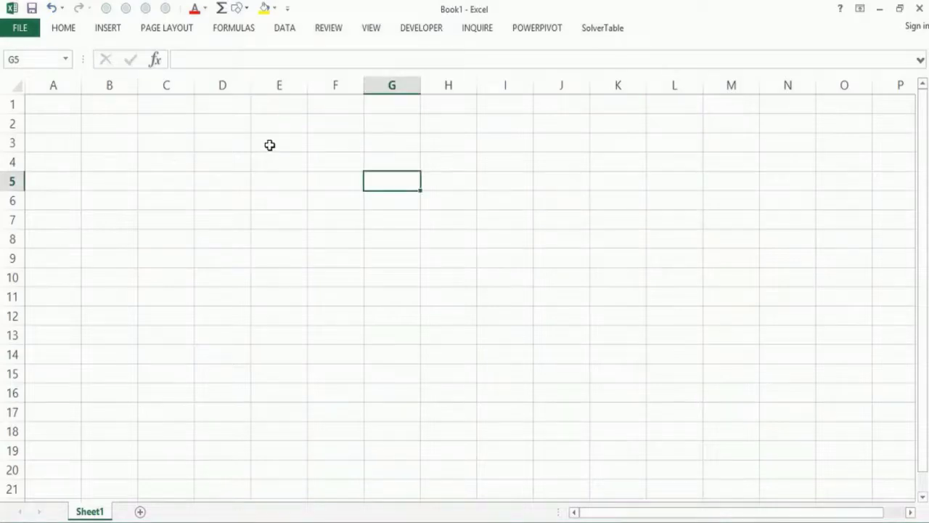
- Enter the title "Return on Equity on Home Investment" in cell F3
click(271, 144)
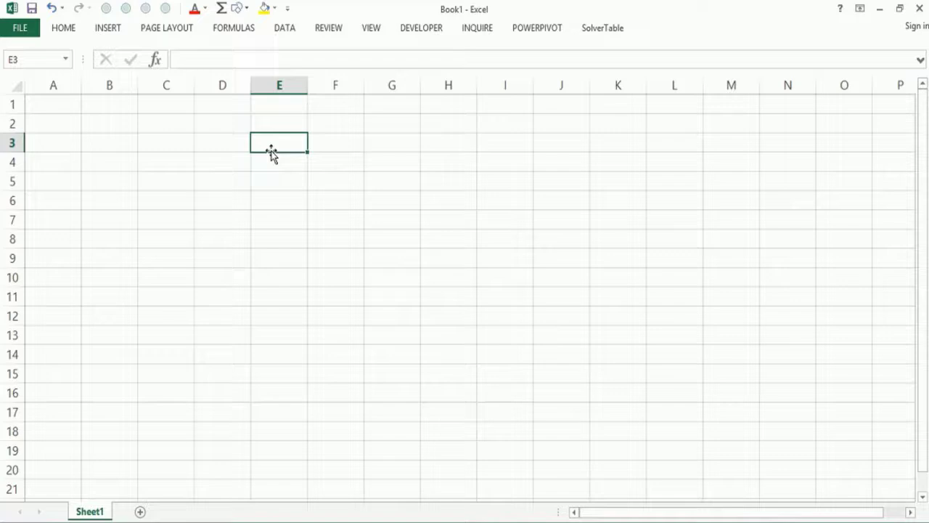
click(329, 148)
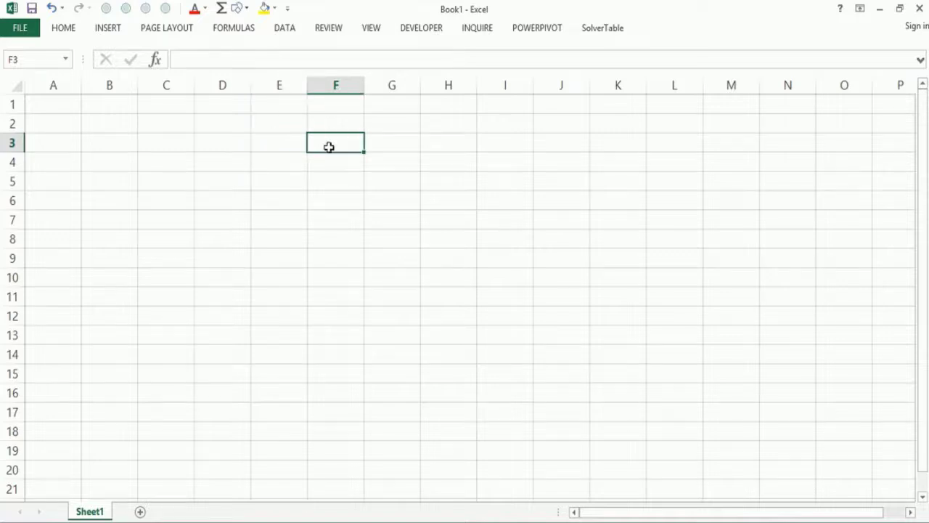
text(Return)
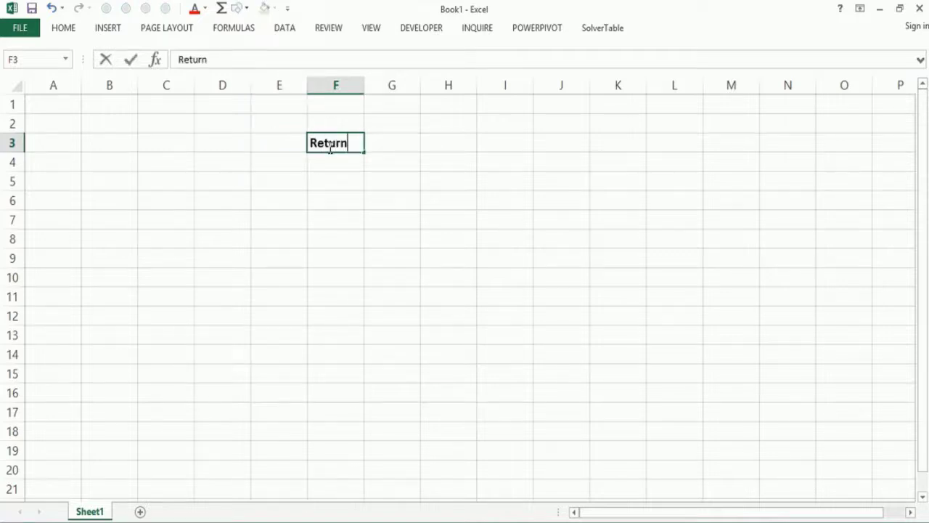
text( on Equity on Ho)
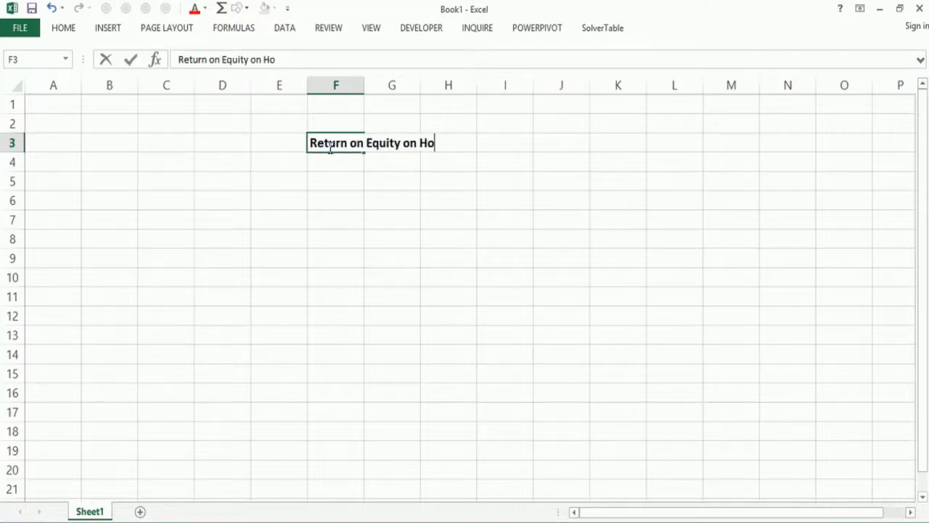
text(me Investment)
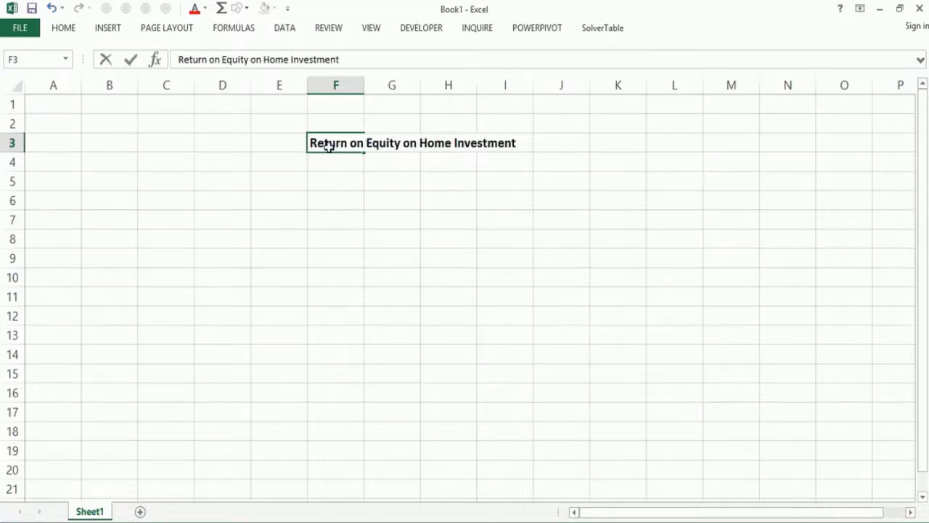
key(Return)
- Enter the label "Initial value" in cell F5 and widen column F to fit it
key(Return)
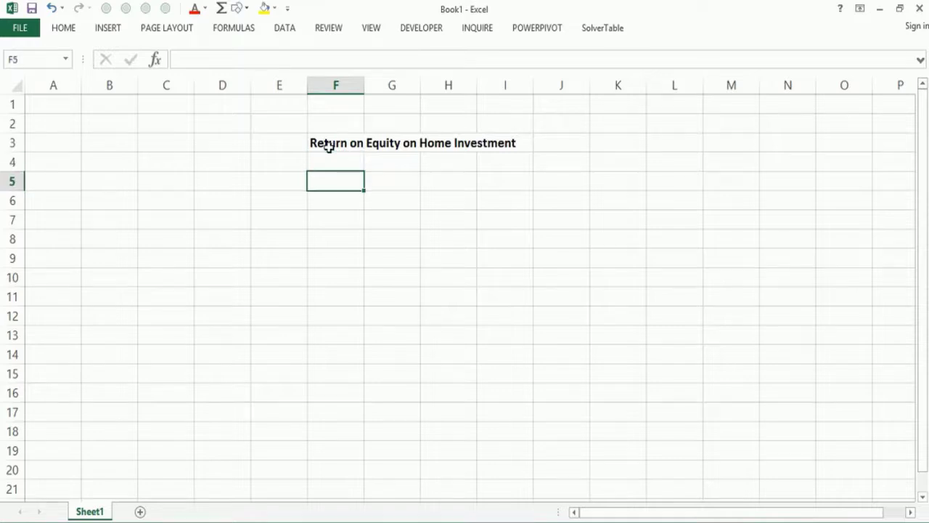
text(Initi)
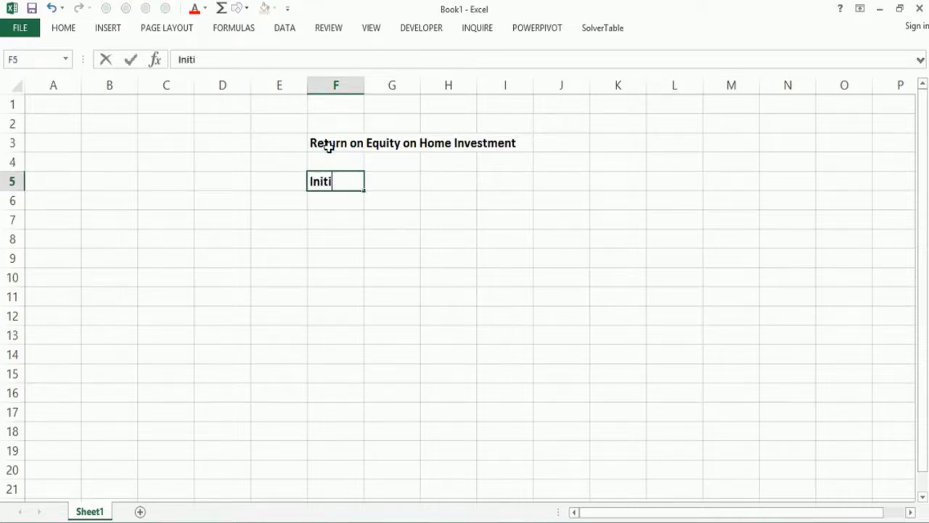
text(al valyue)
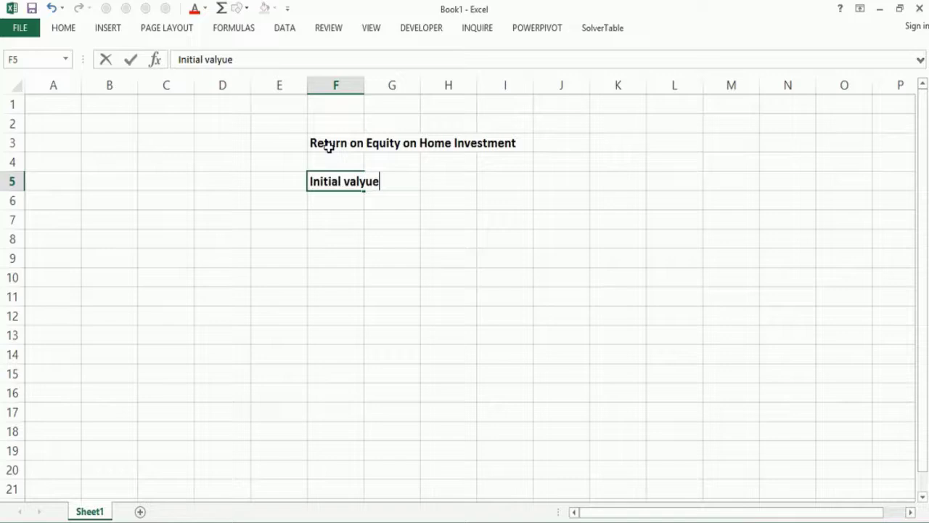
key(BackSpace)
key(BackSpace)
text(ue)
key(Tab)
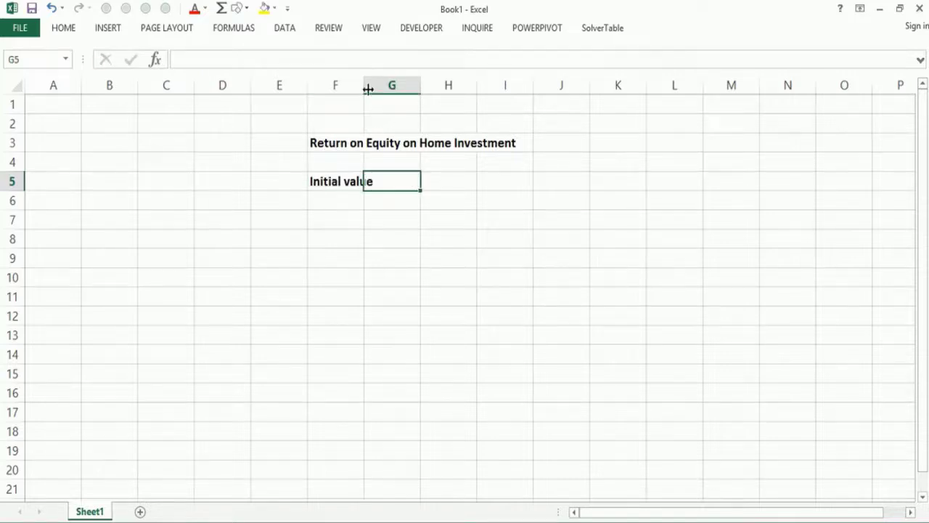
drag(368, 89, 405, 90)
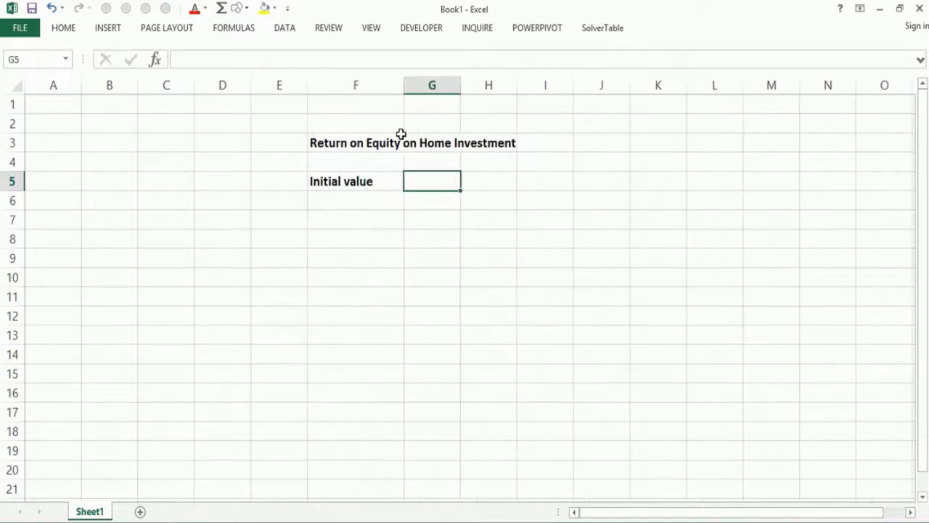
- Enter 300000 in cell G5 as the initial value
double_click(428, 185)
text(300000)
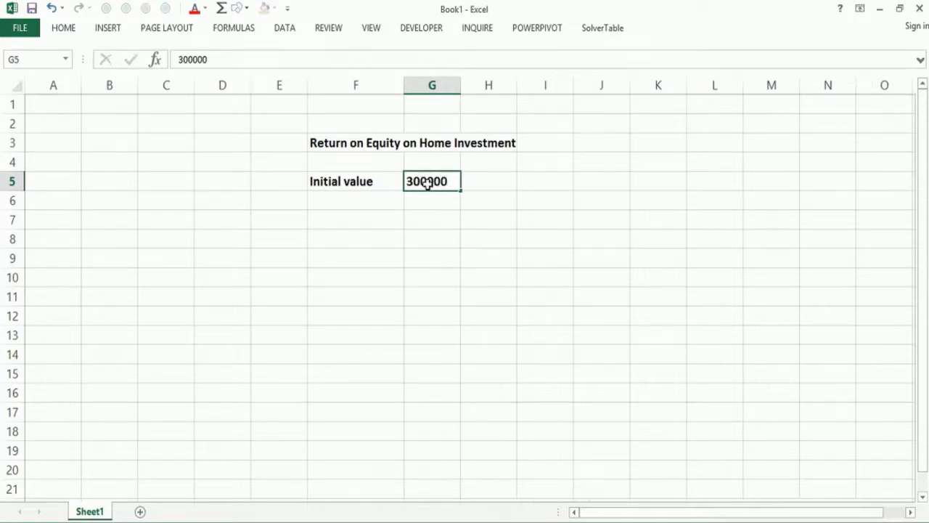
key(Return)
- Add the label "downpayment" in cell F6 with the value 60000 beside it in G6
key(Left)
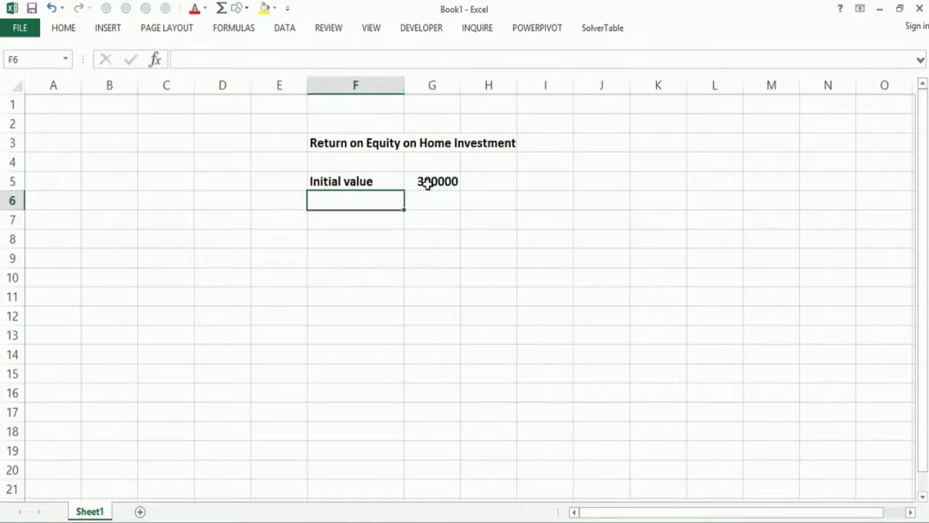
text(downpaymen)
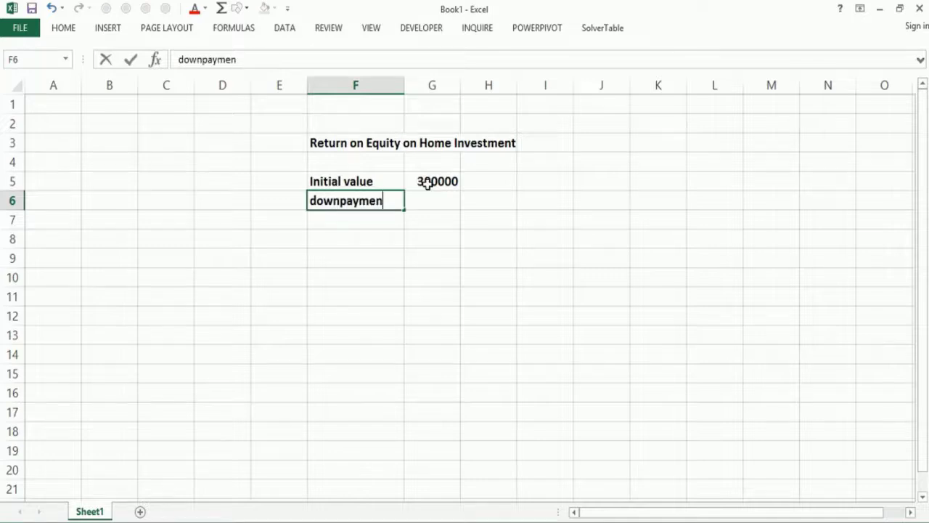
text(t)
key(Tab)
text(600)
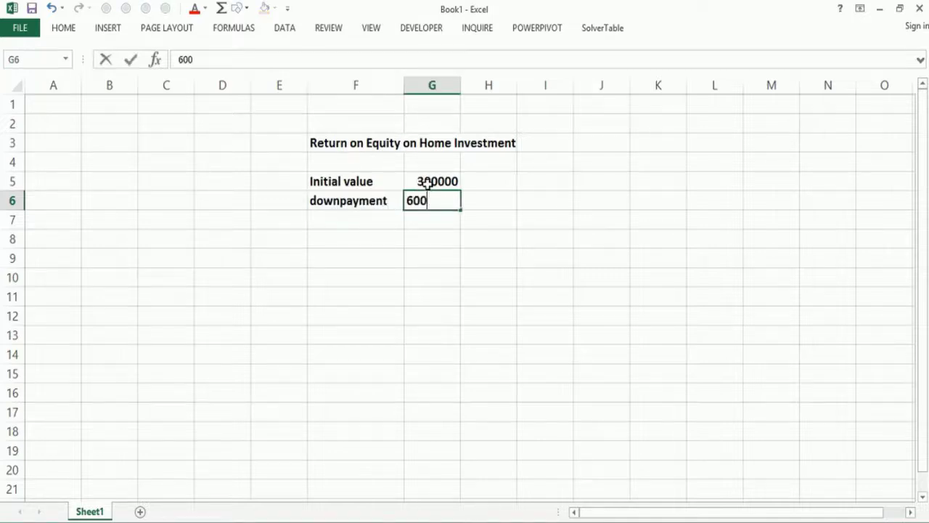
text(00)
key(Return)
- Add the label "changeinhomevalue" in F7 with .15 in G7, and widen column F to fit the label
key(Left)
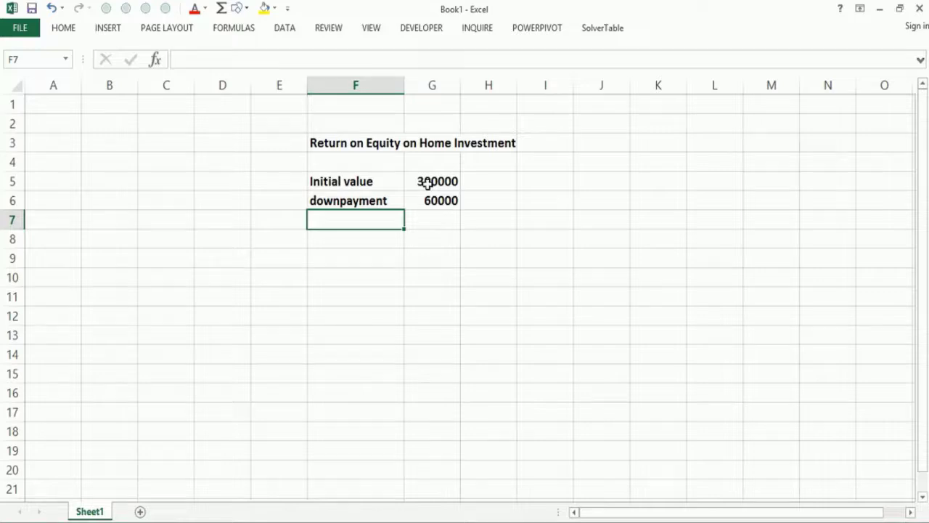
text(changeinho)
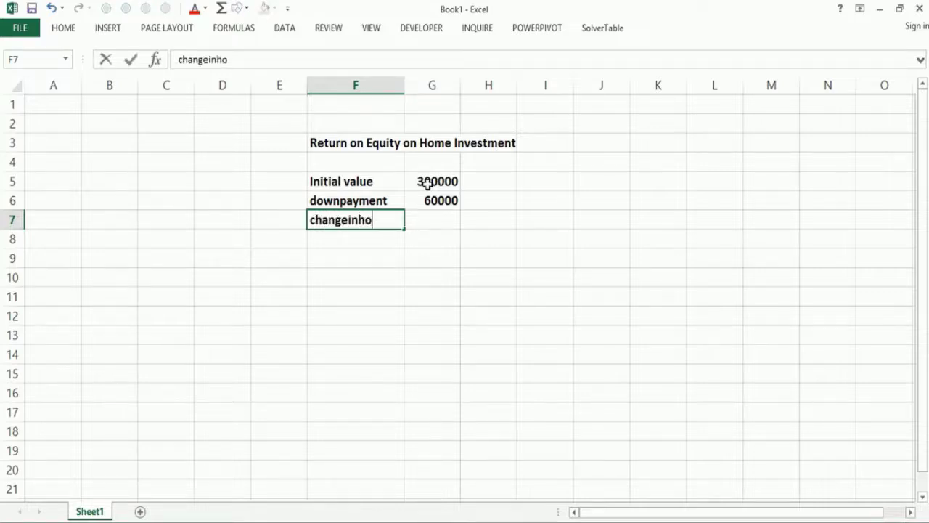
text(mevalue)
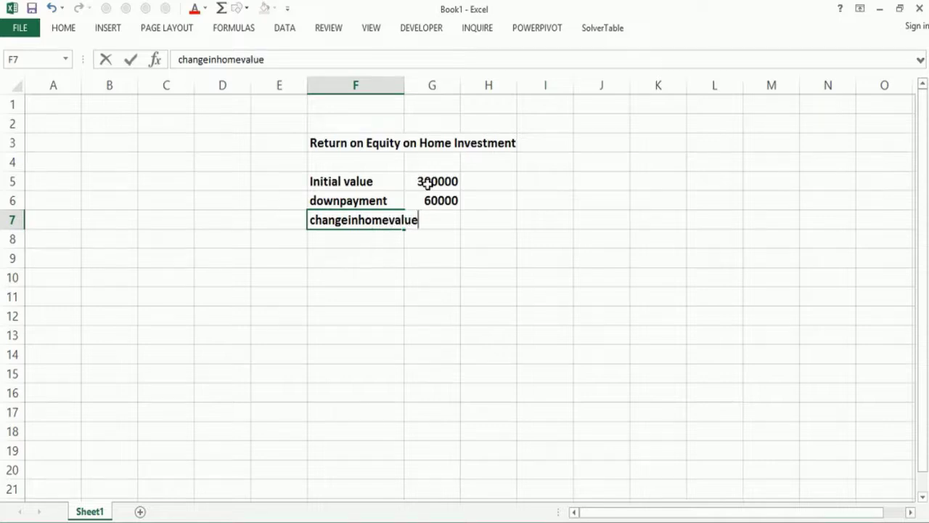
key(Tab)
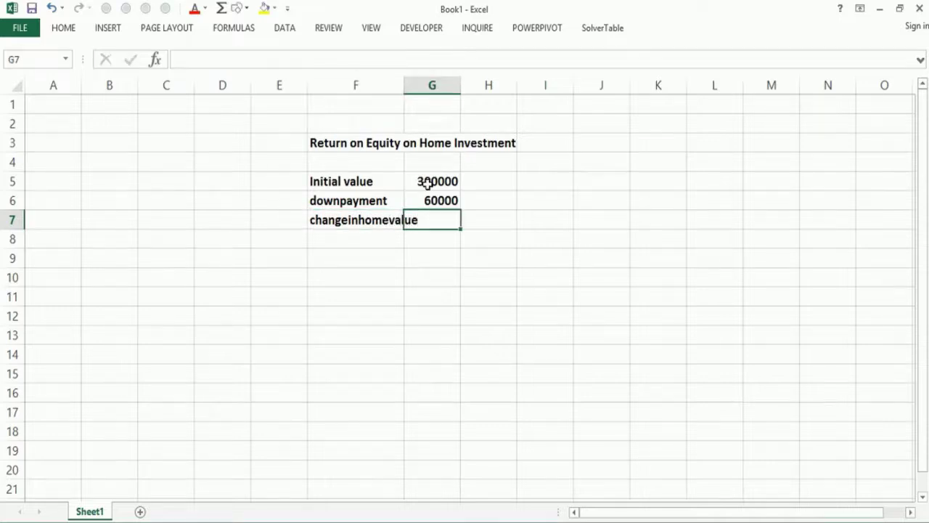
text(.15)
key(Return)
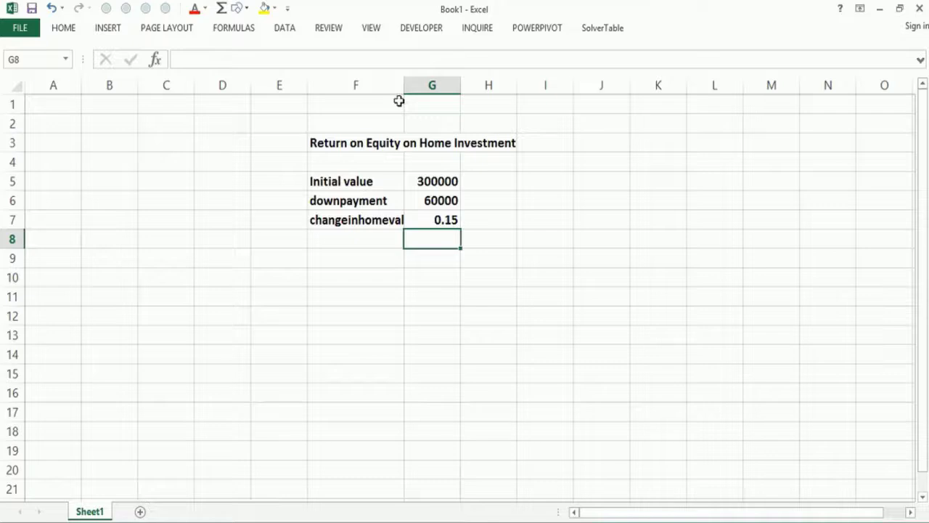
drag(404, 85, 446, 86)
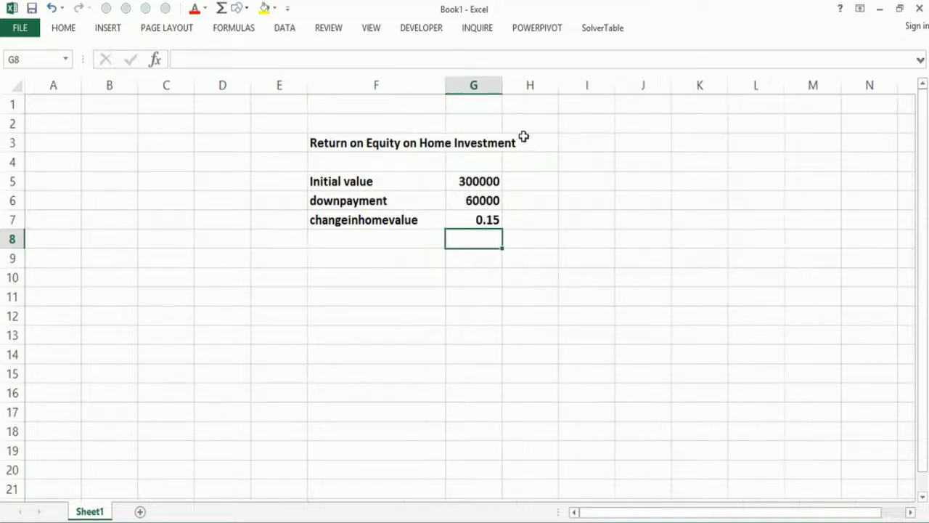
- Write the new home value calculation "300000*1.15=345,000" as text in cell I3
click(593, 152)
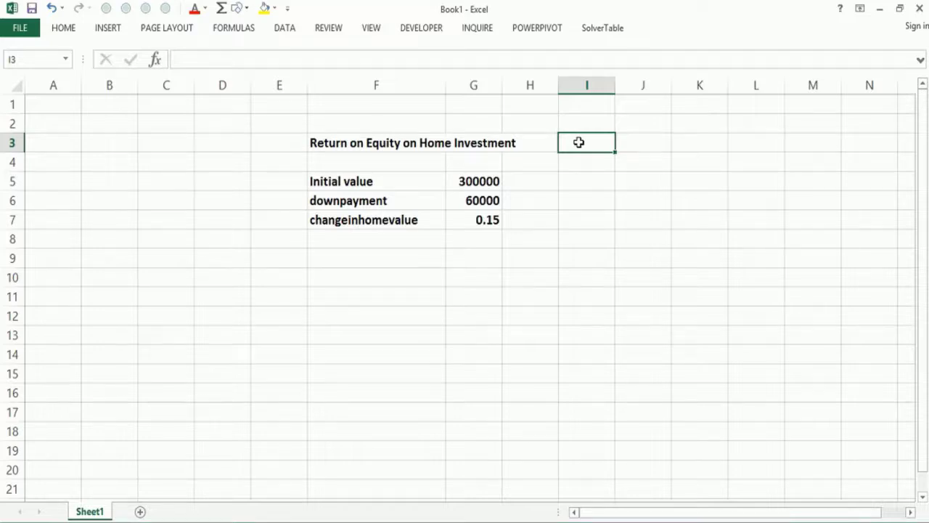
text(30)
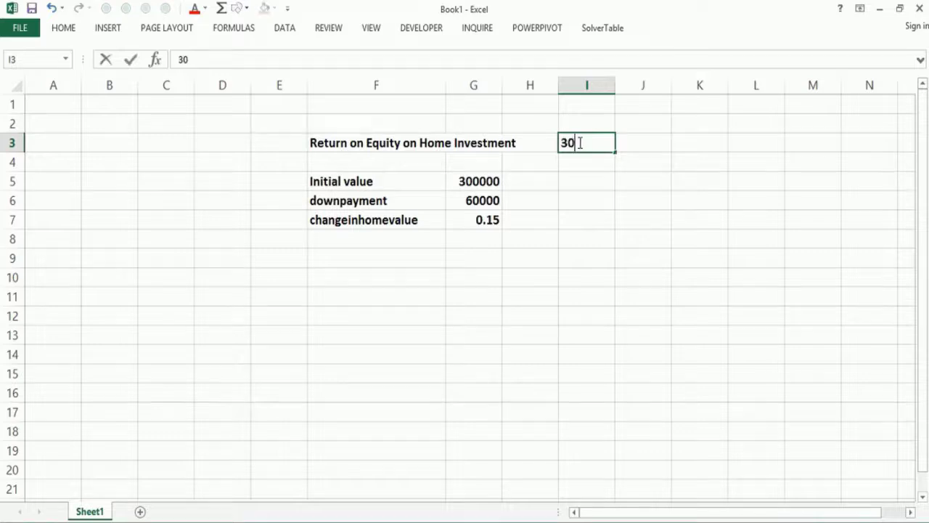
text(0000*1.1)
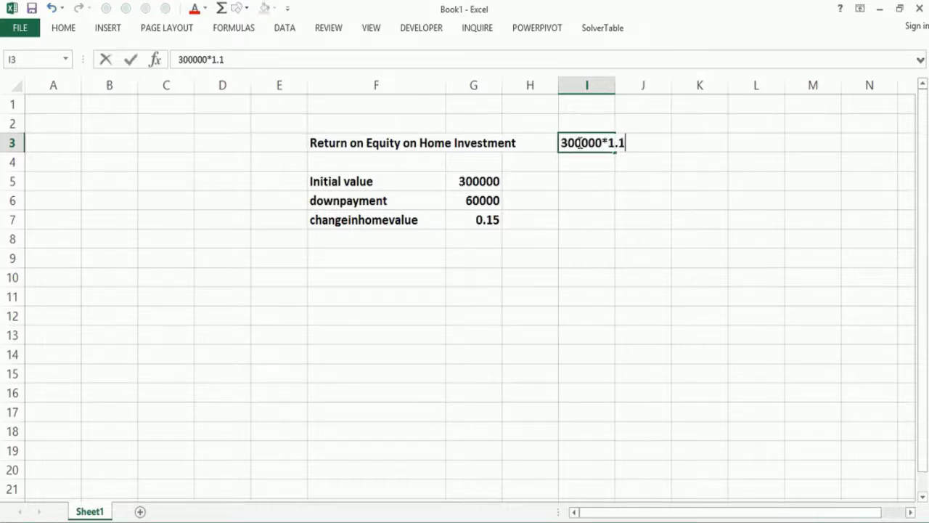
text(5=345,000)
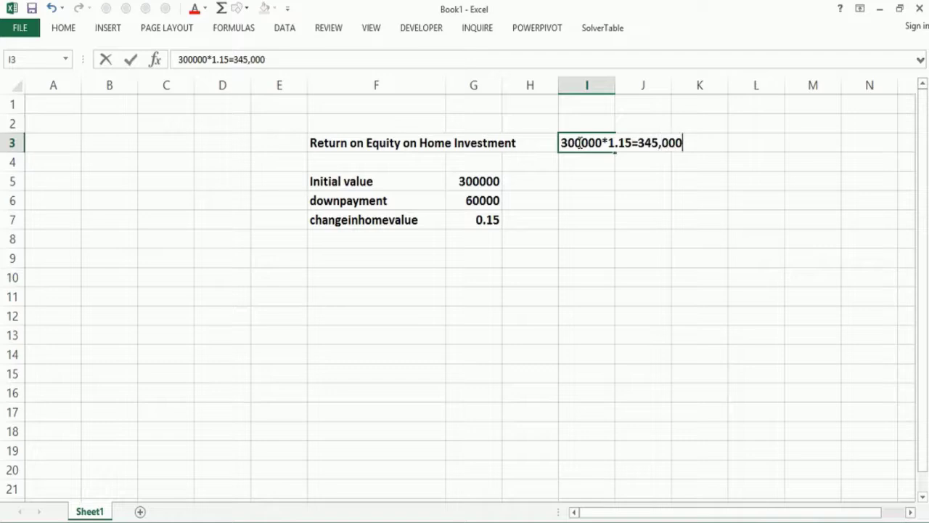
key(Return)
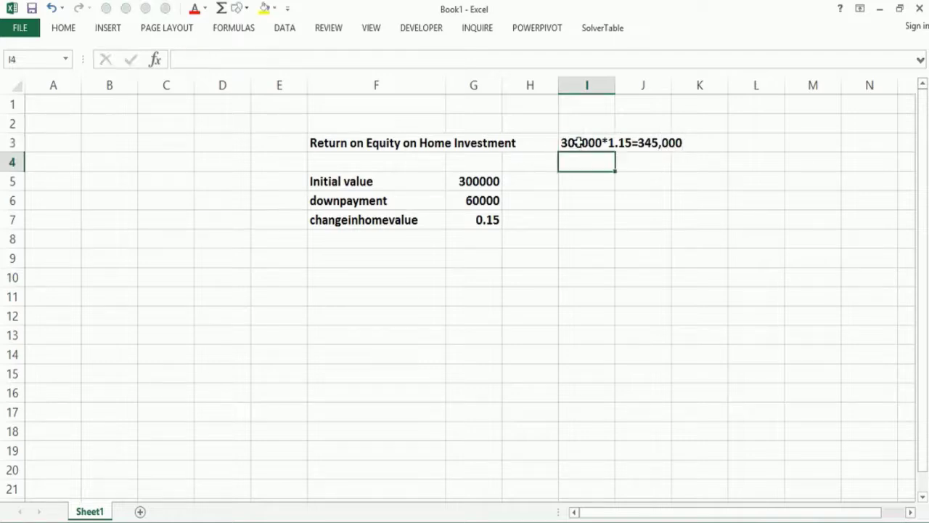
text(=34)
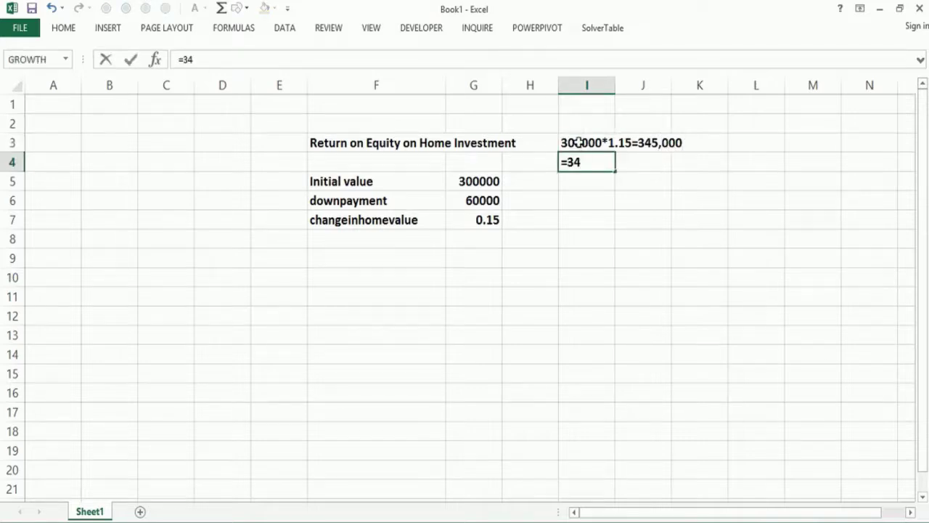
key(BackSpace)
key(BackSpace)
key(BackSpace)
key(BackSpace)
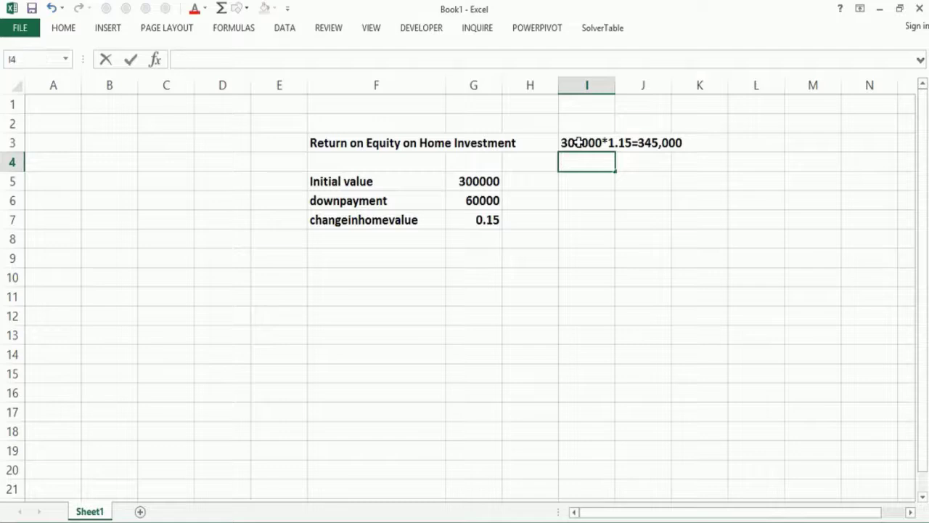
text(345000-)
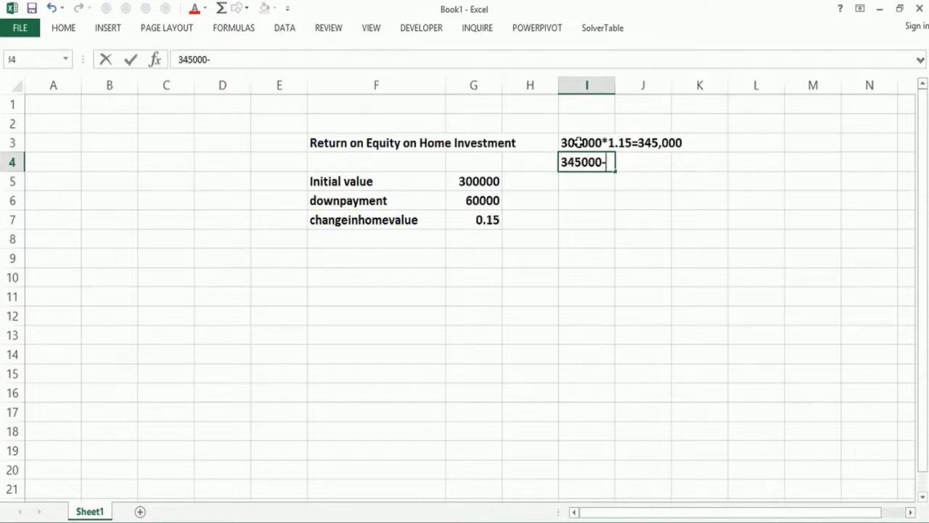
text(30000)
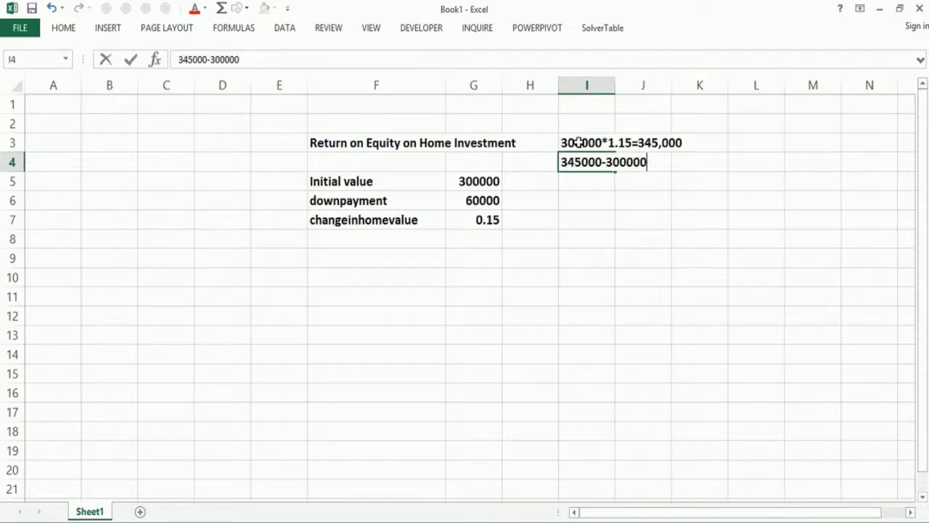
text(0)
key(Return)
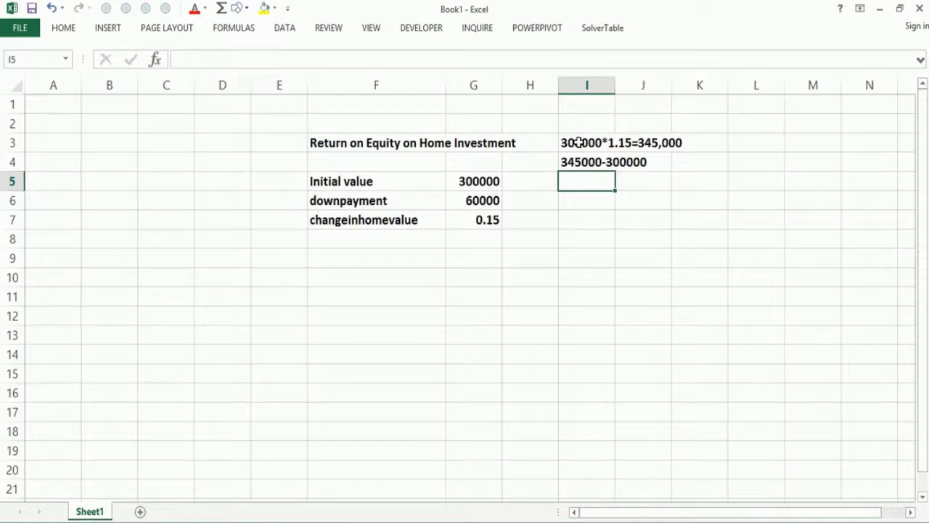
- Write the return on equity calculation "45000/60000=75%" as text in cell I5
text(45)
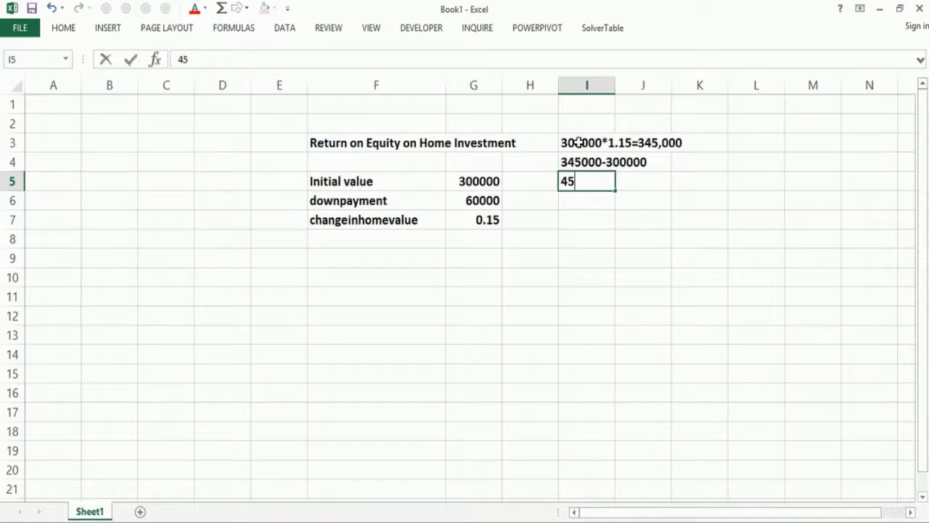
text(000/6)
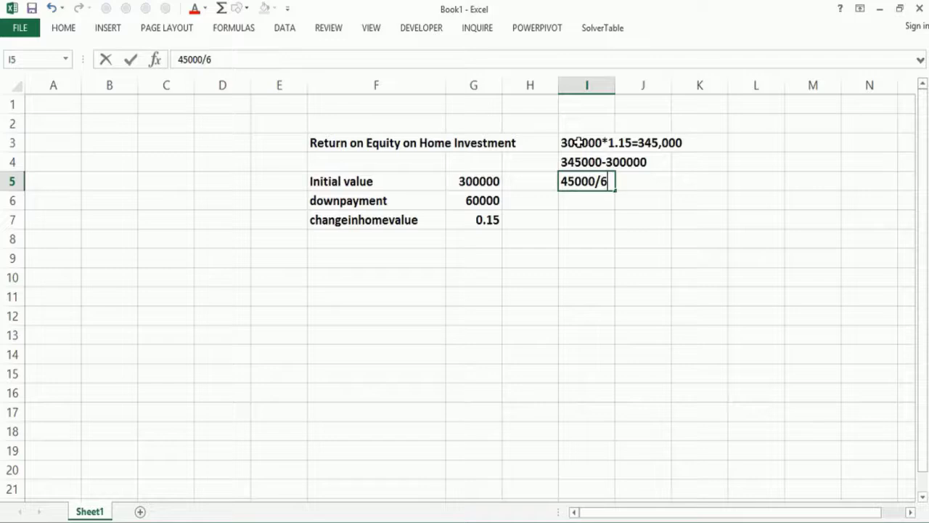
text(0000)
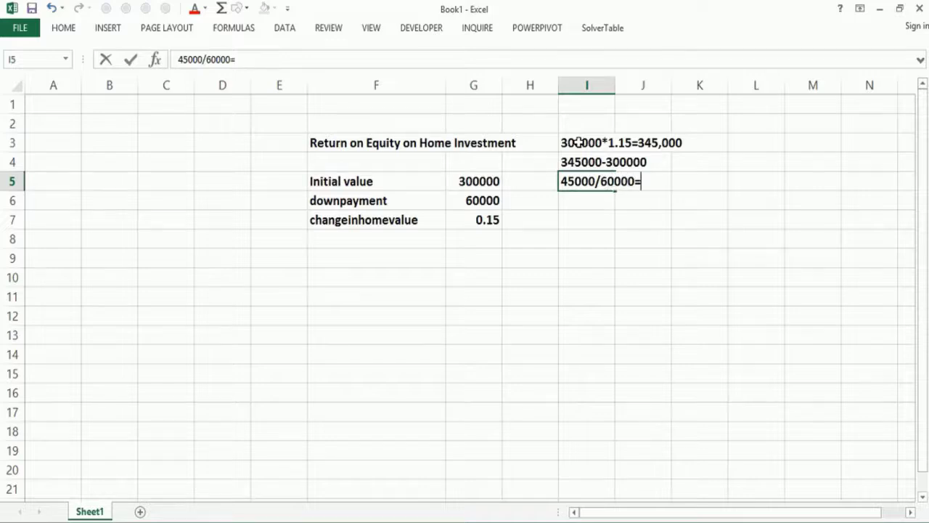
text(=/75%)
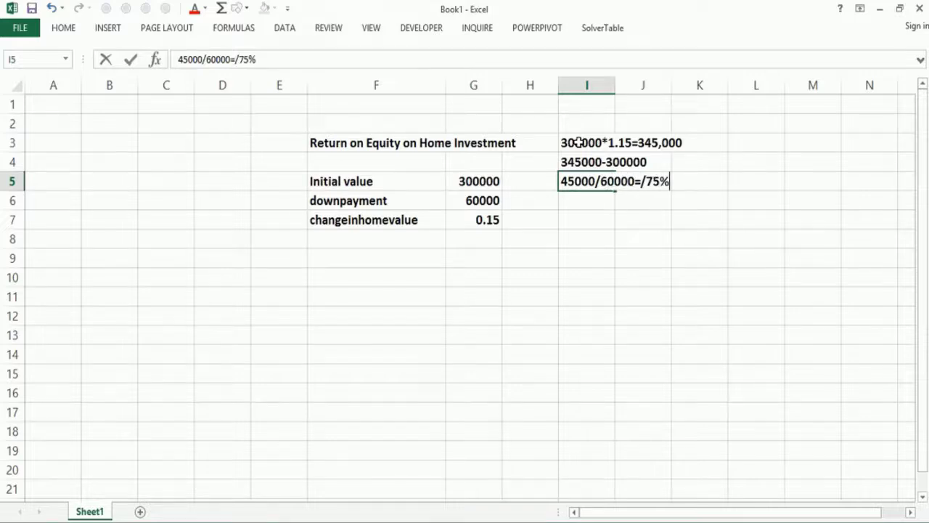
key(BackSpace)
key(BackSpace)
key(BackSpace)
key(BackSpace)
text(75%)
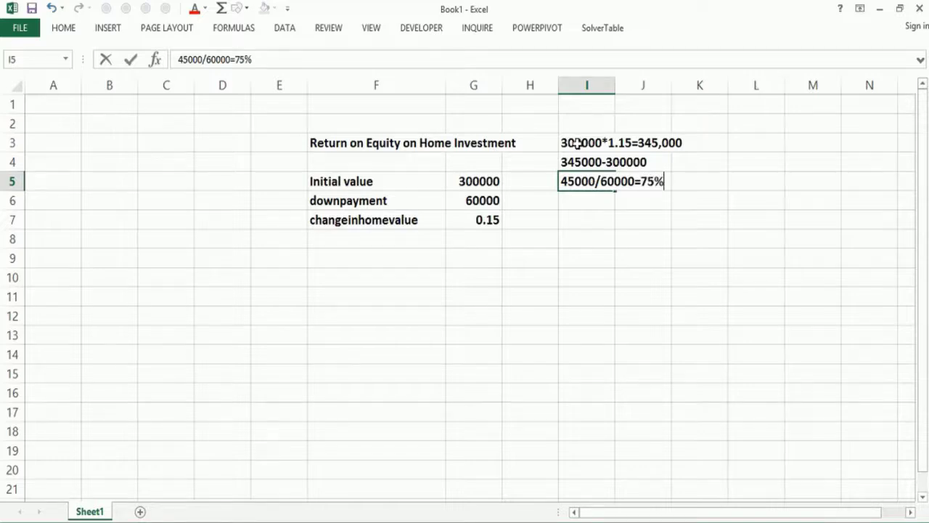
key(Return)
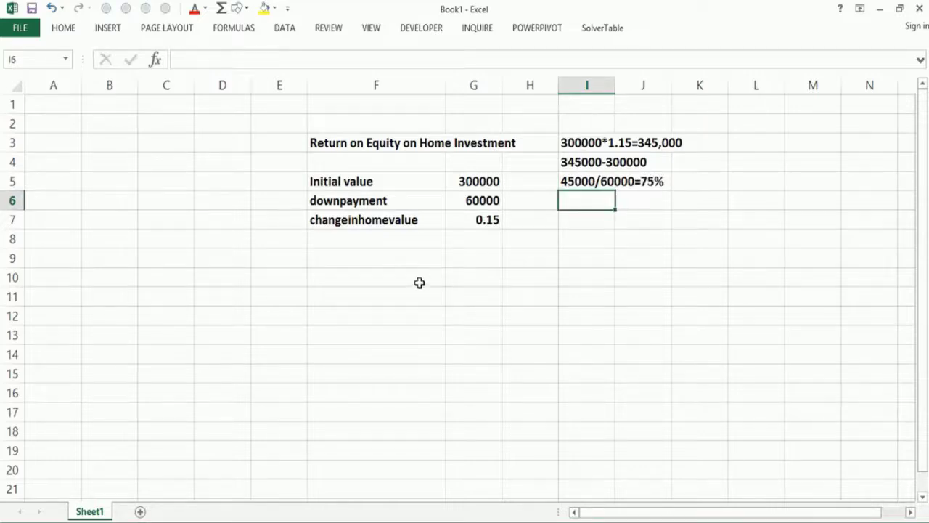
- Color the down payment value in G6 and the change in home value in G7 red
click(473, 201)
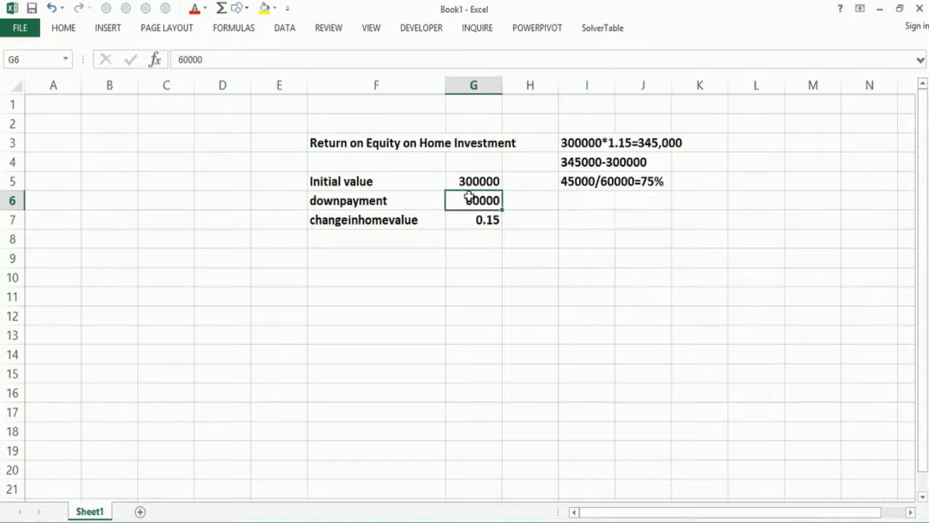
click(194, 8)
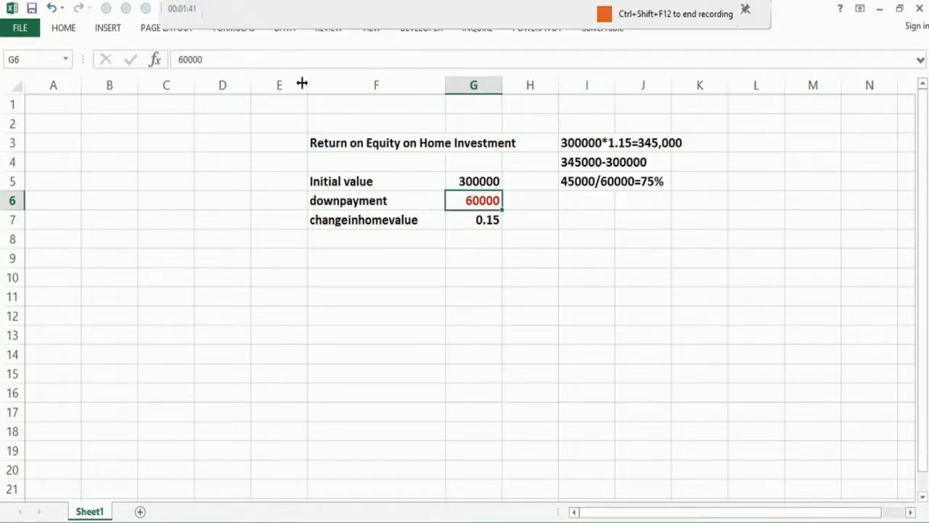
click(467, 219)
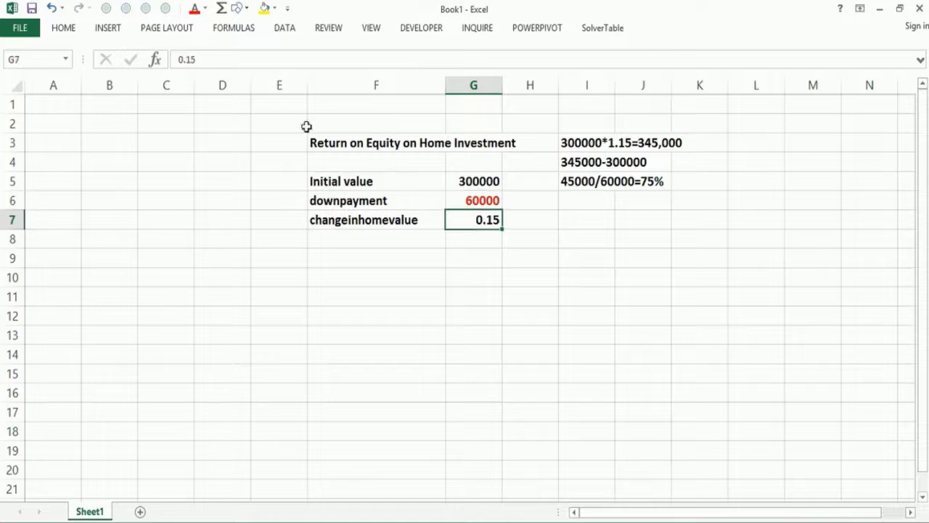
click(193, 8)
- Add the label "downpayments" in cell D12
click(278, 264)
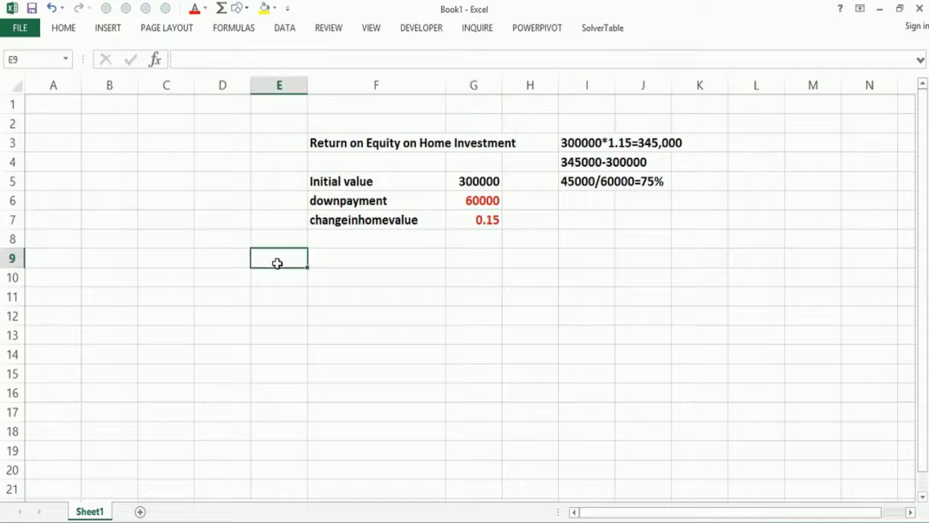
click(279, 274)
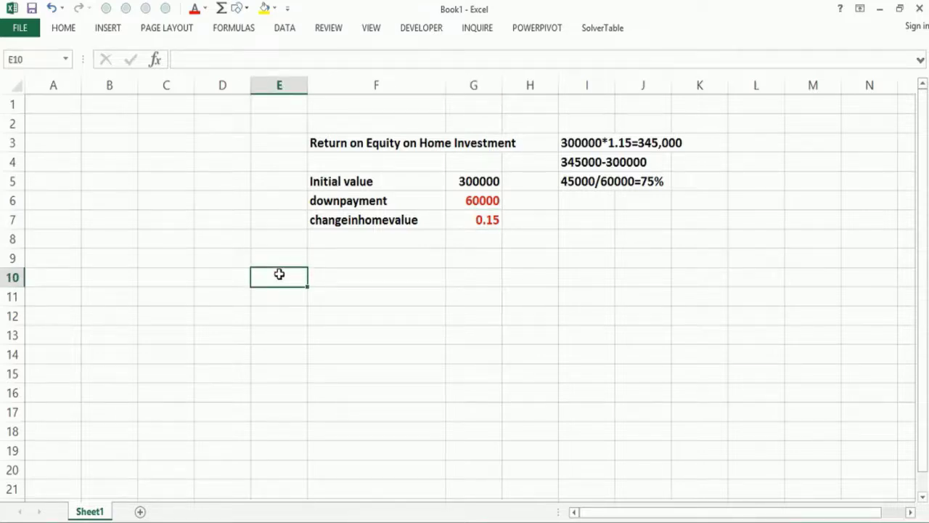
key(Down)
key(Down)
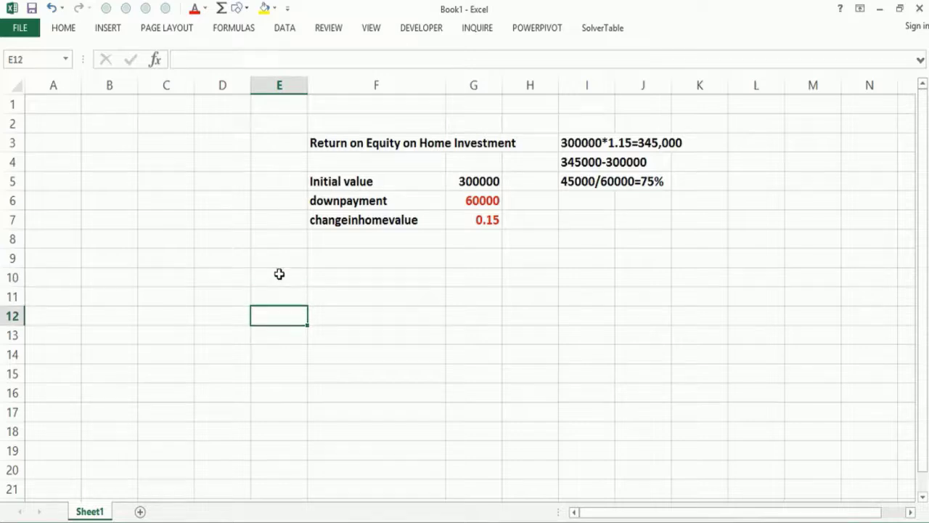
key(Left)
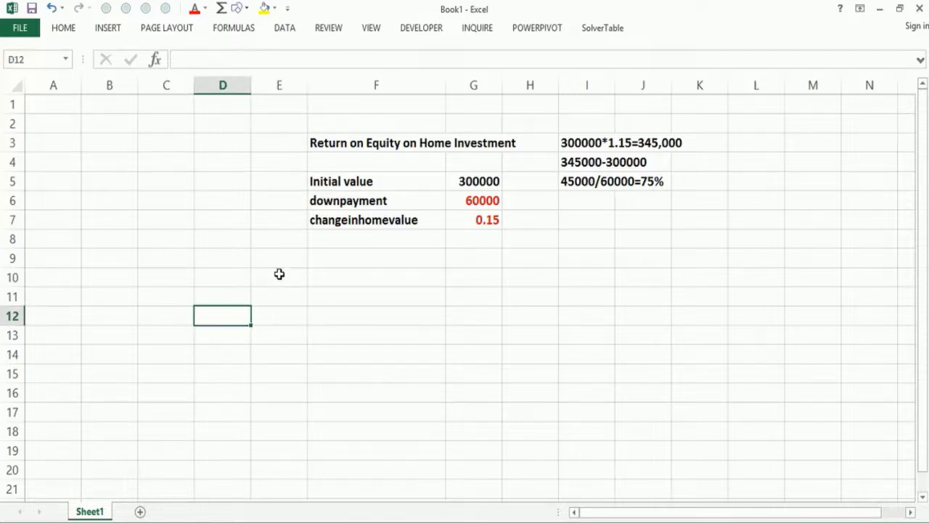
text(downpayments)
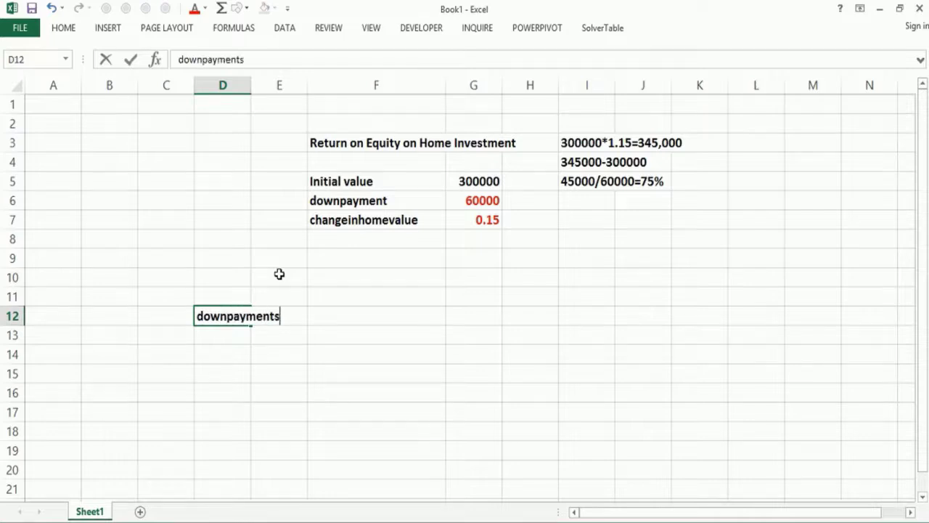
key(Return)
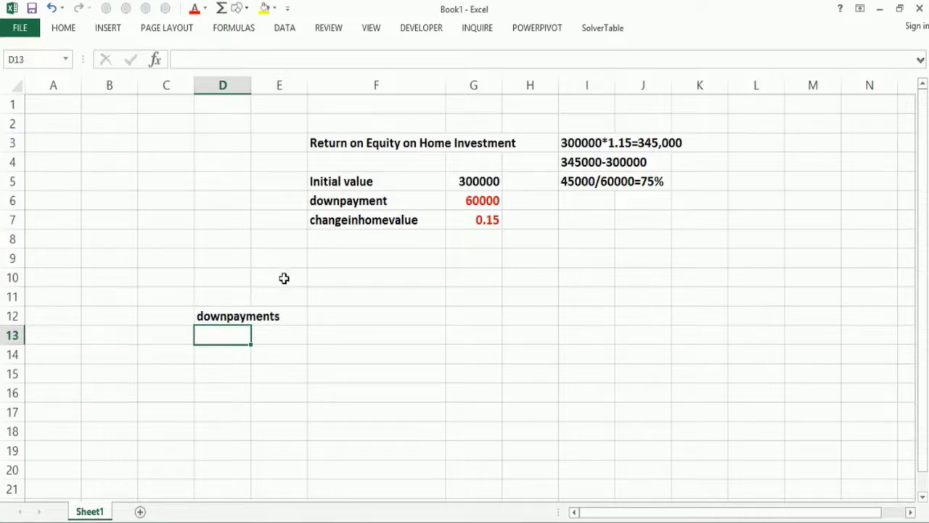
- Format the initial value and down payment in G5:G6 as Currency with the $ symbol and two decimal places
click(460, 187)
drag(460, 188, 463, 197)
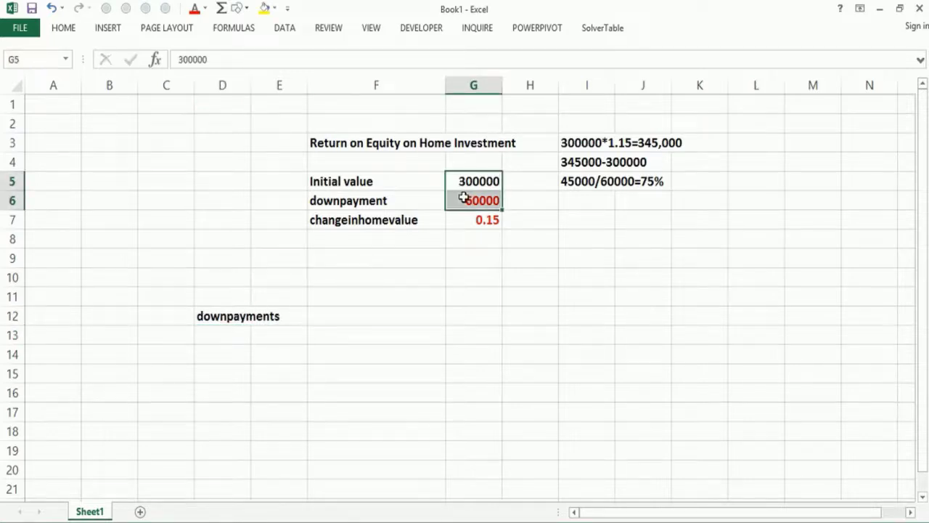
key(ctrl+1)
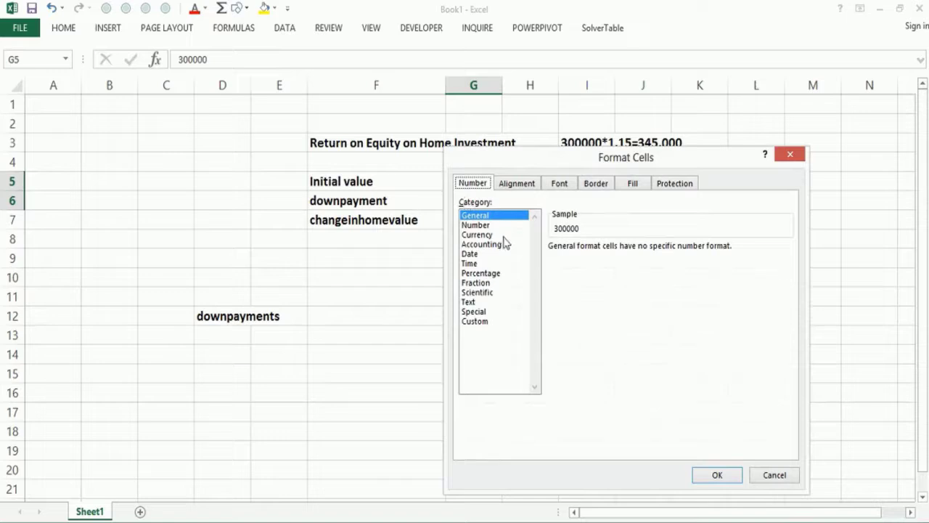
click(492, 233)
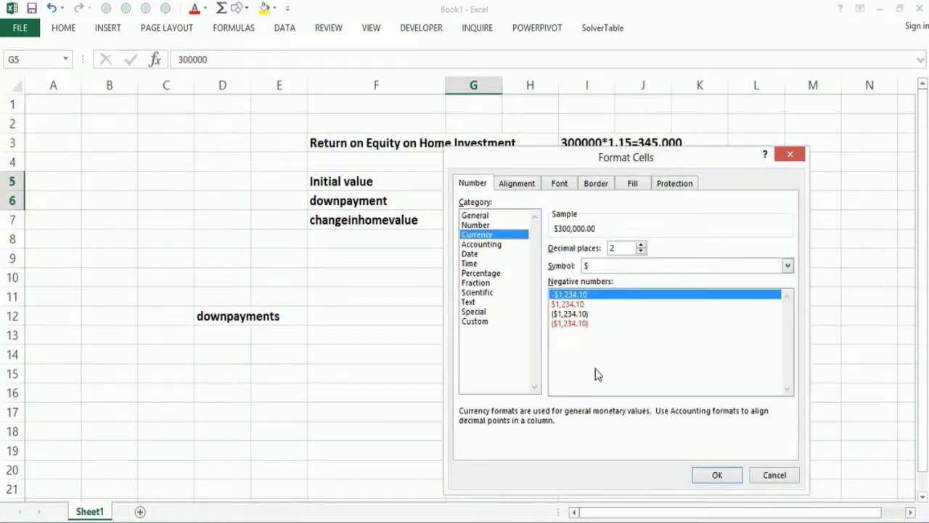
click(715, 475)
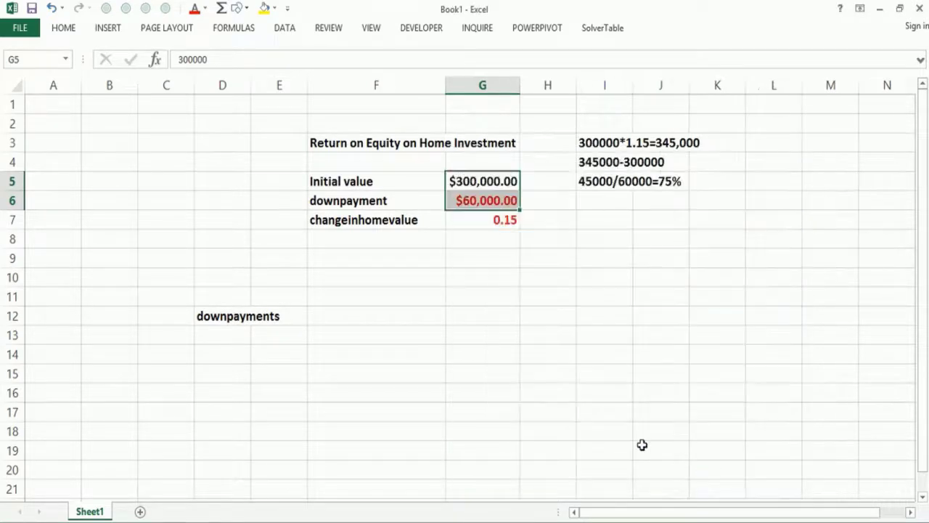
- Format the change in home value in G7 as Percentage with two decimal places
drag(540, 372, 541, 354)
click(483, 222)
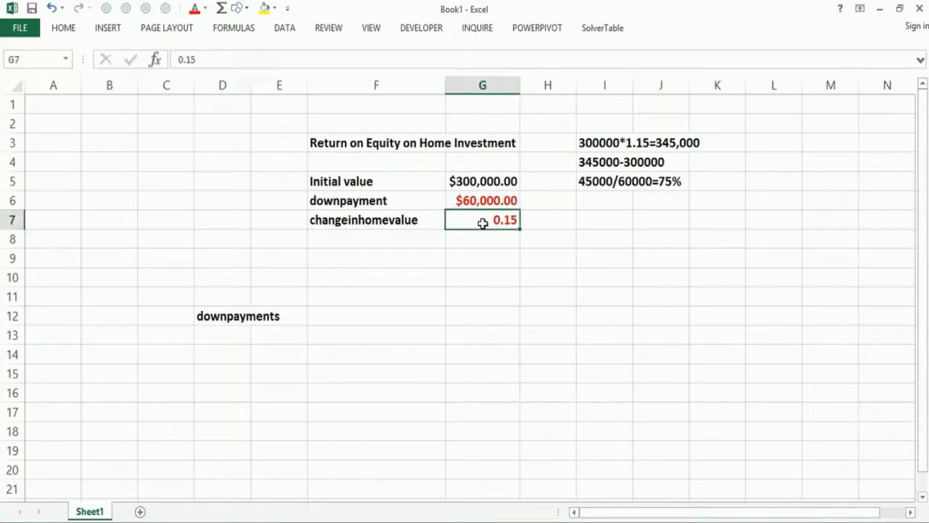
key(ctrl+1)
click(494, 273)
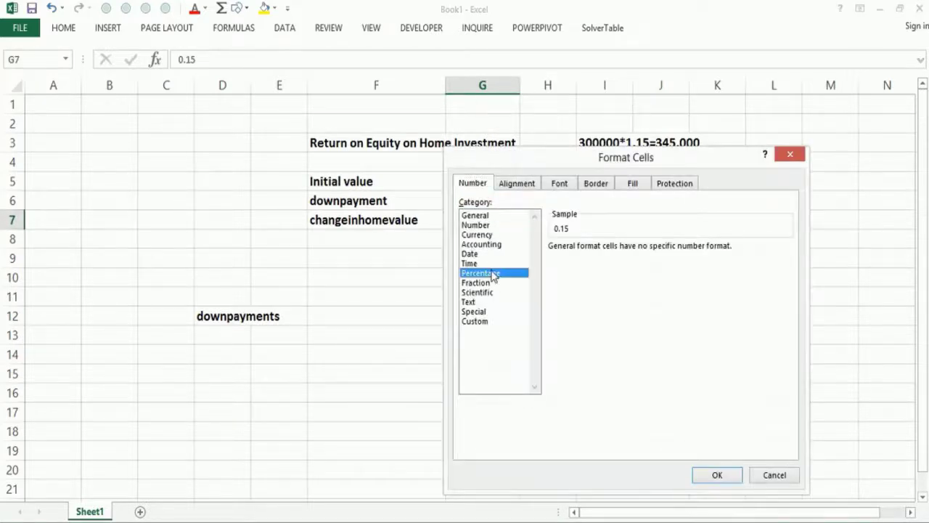
click(719, 476)
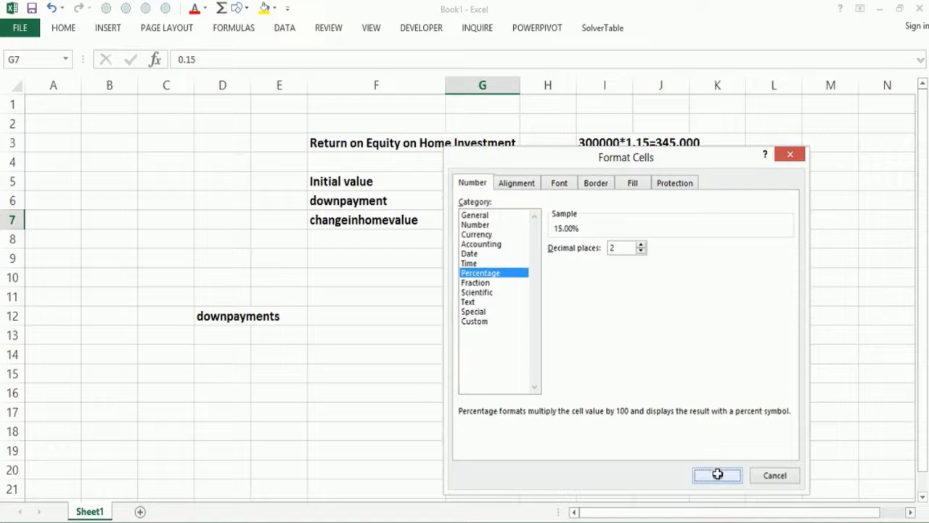
- Add the label "returnonequity" in cell F8
click(388, 240)
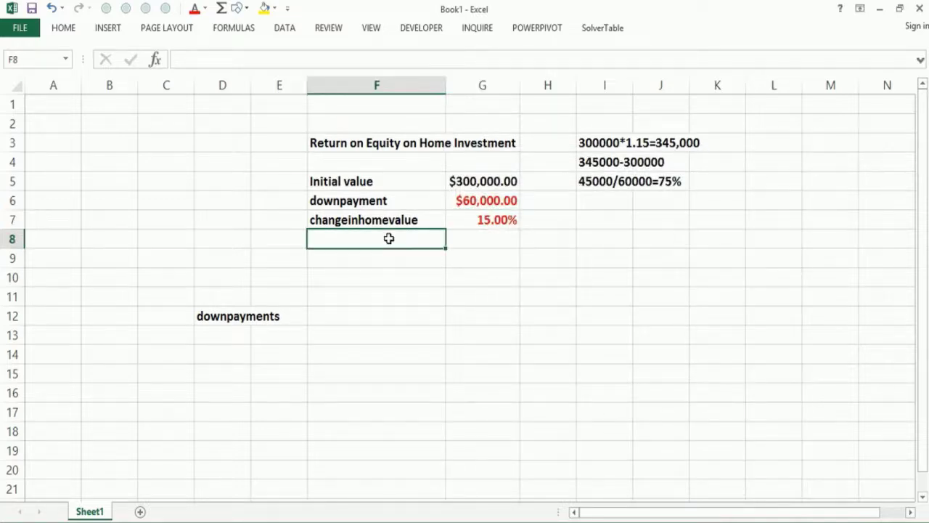
text(returno)
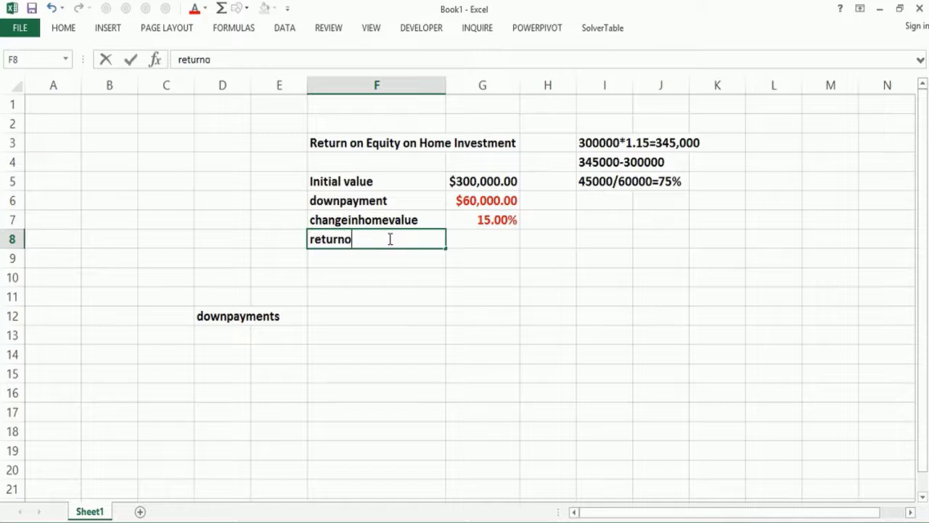
text(nequity)
key(Return)
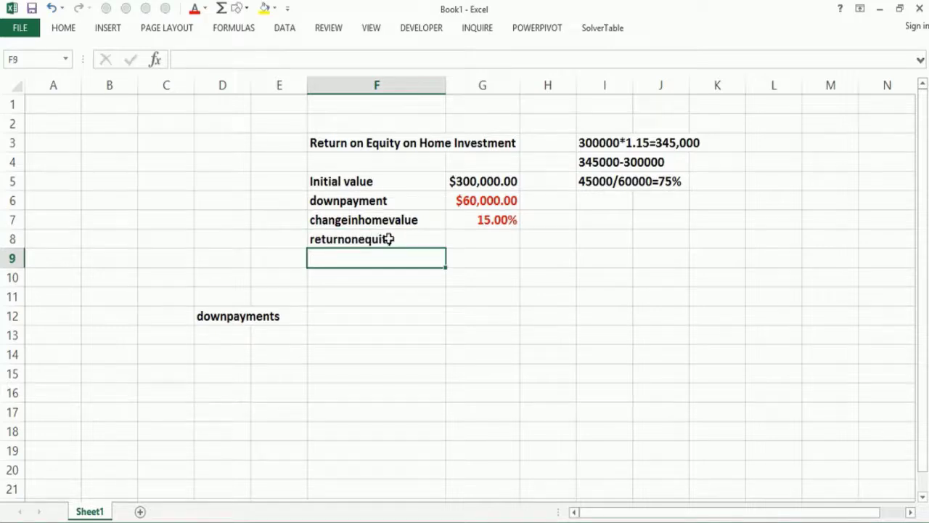
click(456, 240)
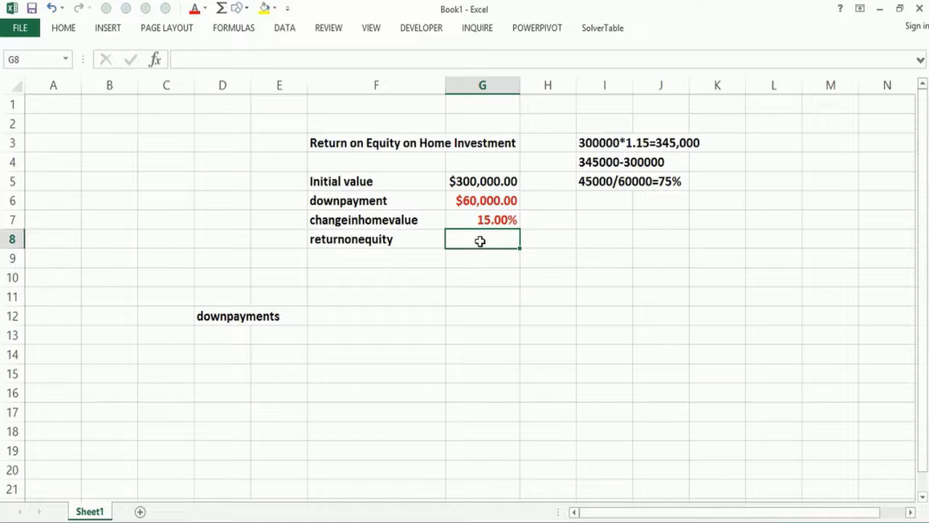
text(=)
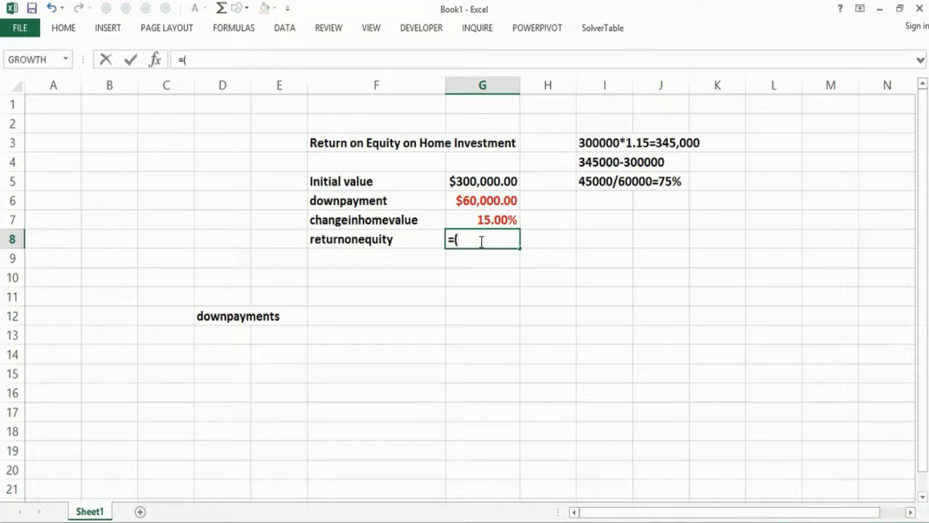
text((()
key(Escape)
- Replace the label in cell F8 with "finalhomevalue"
key(Left)
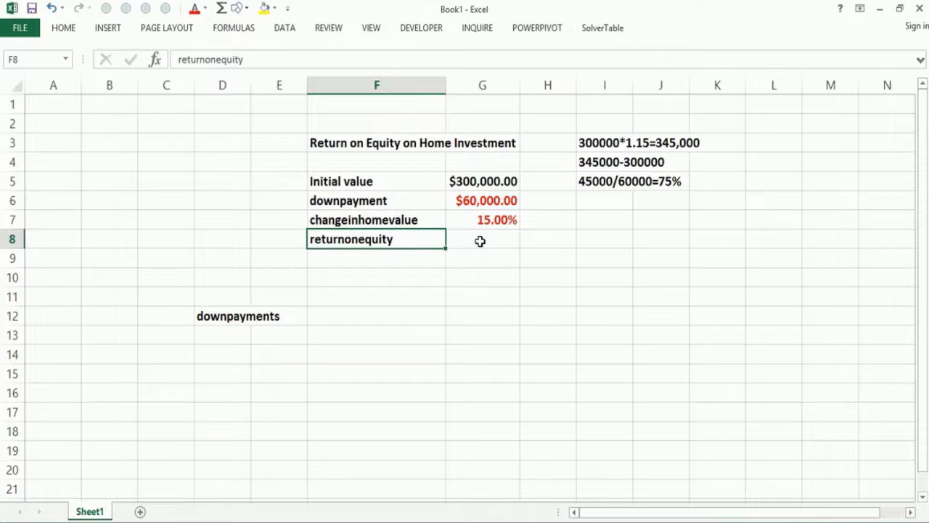
text(finalv)
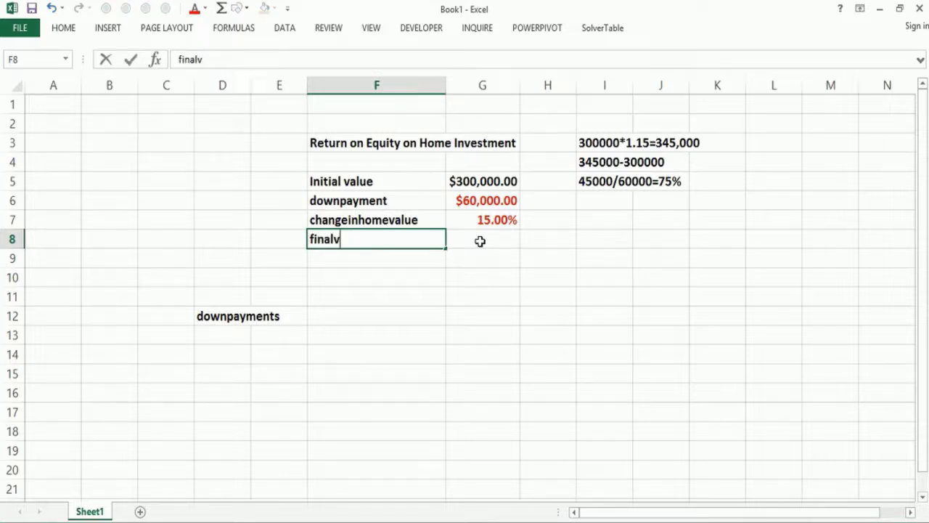
text(alu)
key(BackSpace)
key(BackSpace)
key(BackSpace)
key(BackSpace)
text(homevalue)
key(Tab)
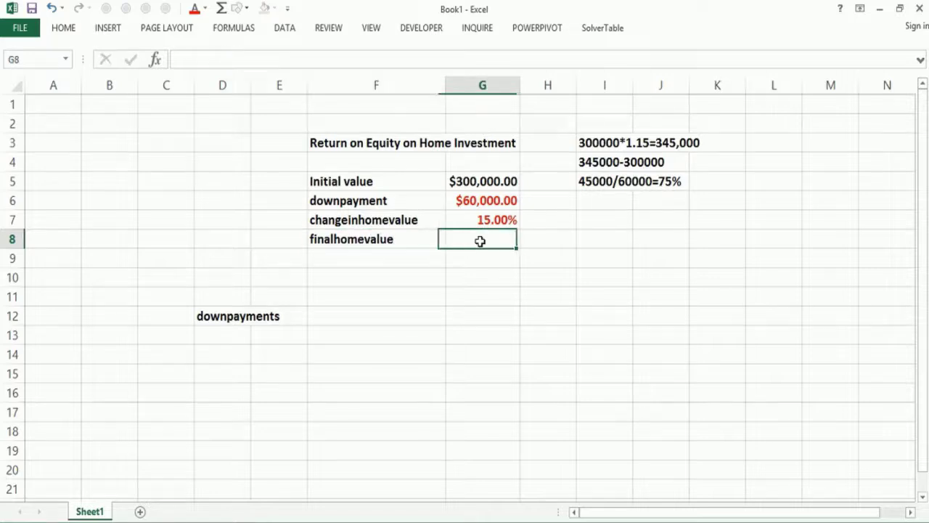
- Calculate the final home value in G8 with the formula =(1+G7)*G5
text(=(1)
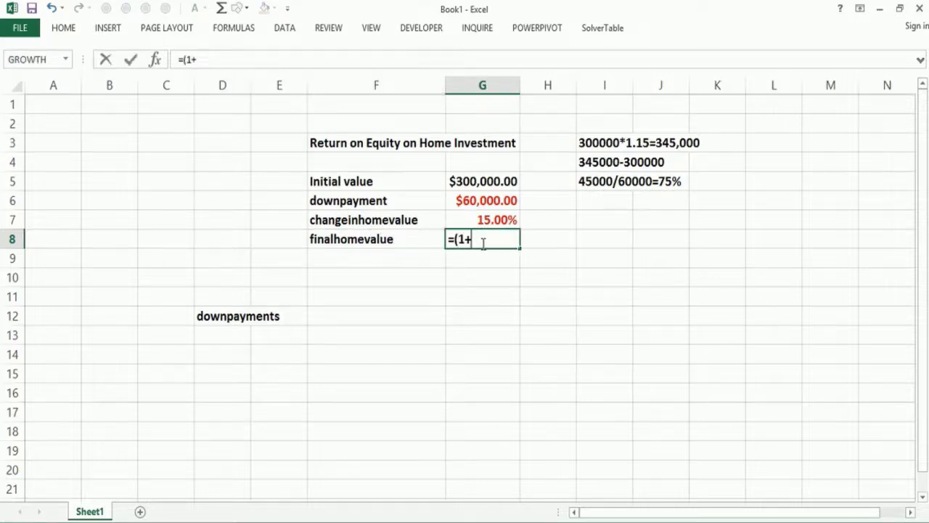
text(+)
click(471, 216)
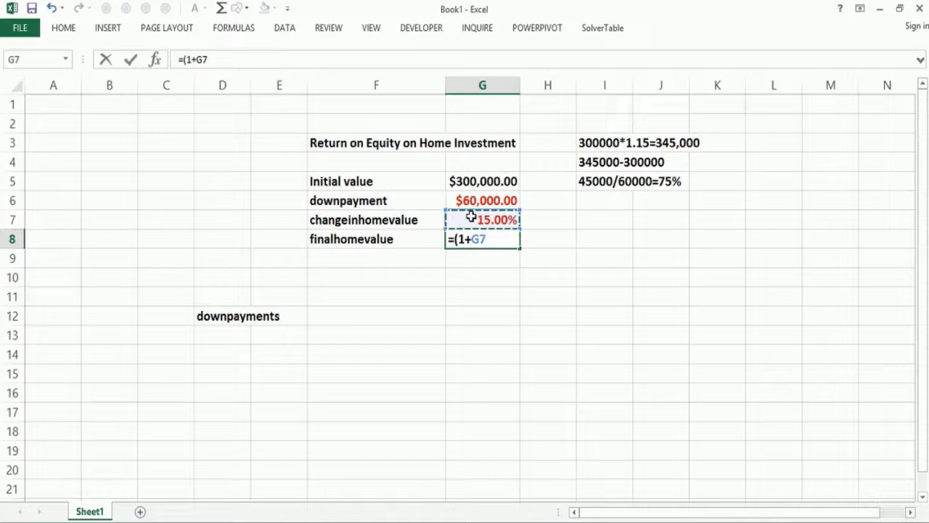
text()*)
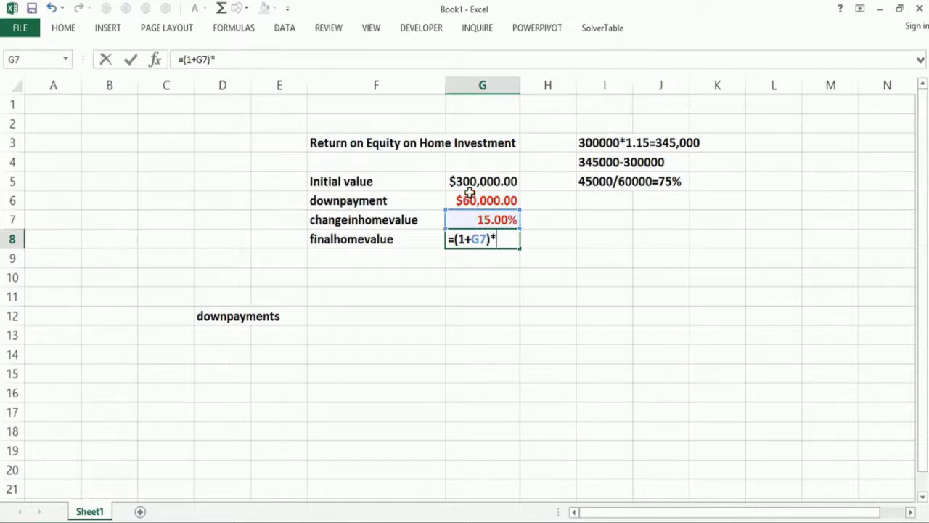
click(474, 181)
key(Return)
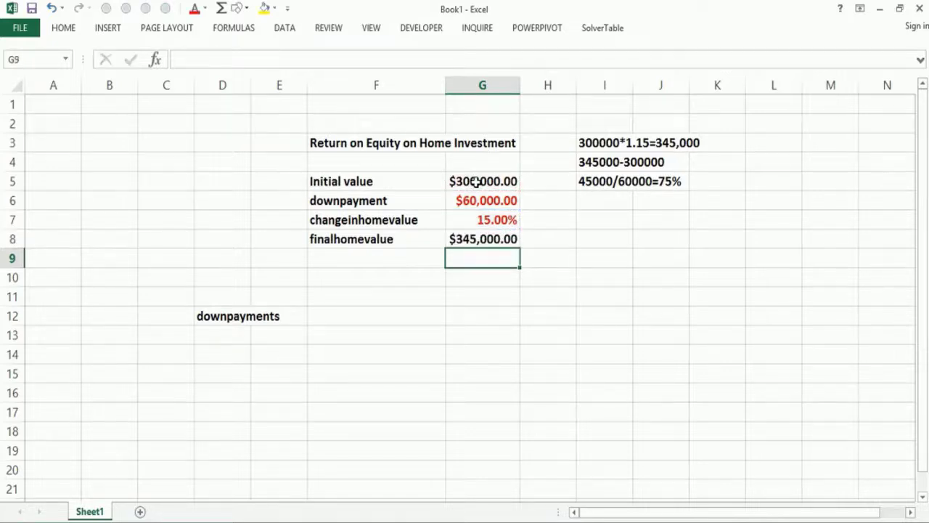
click(389, 259)
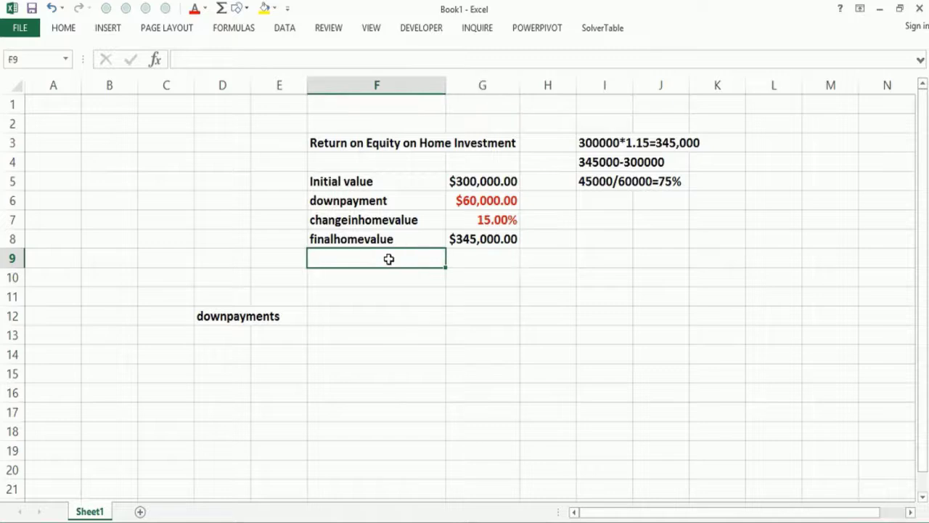
- Add the label "returnonequity" in F9 and calculate it in G9 with the formula =(G8-G5)/G6
text(returnonequity)
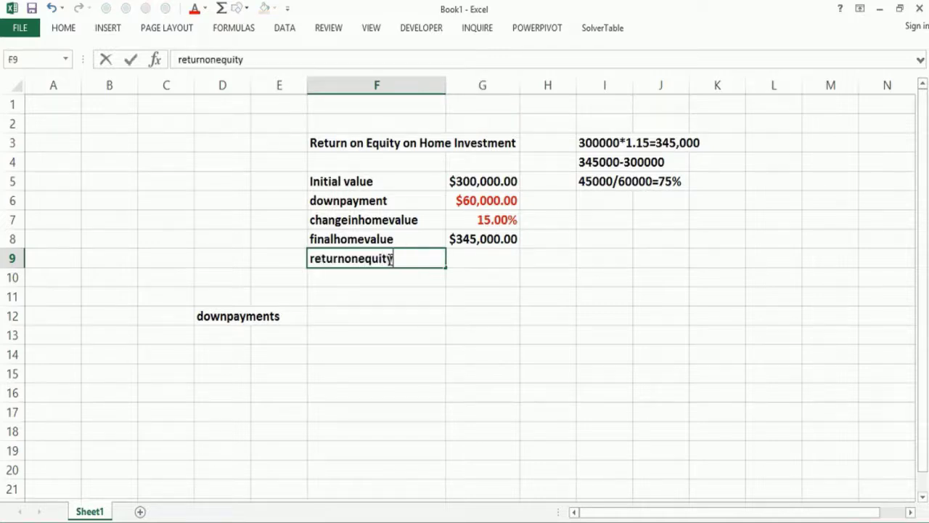
key(Tab)
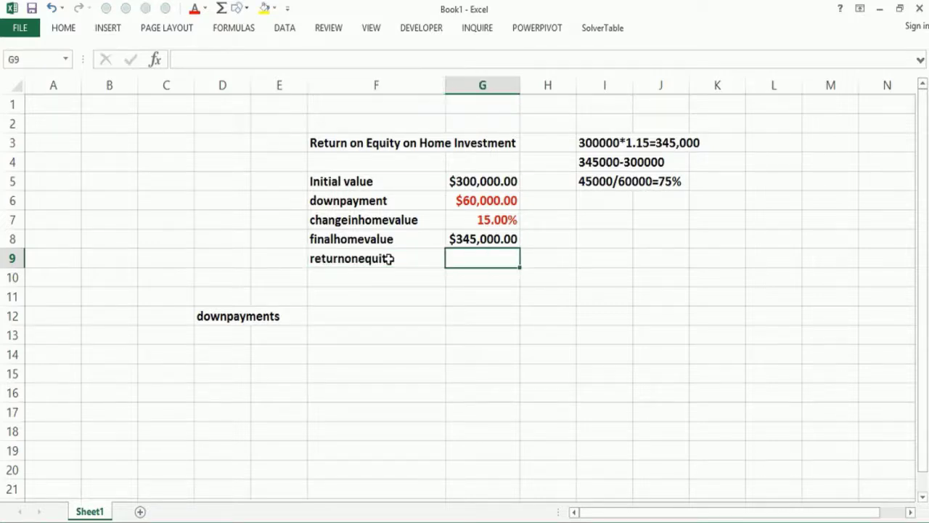
text(=)
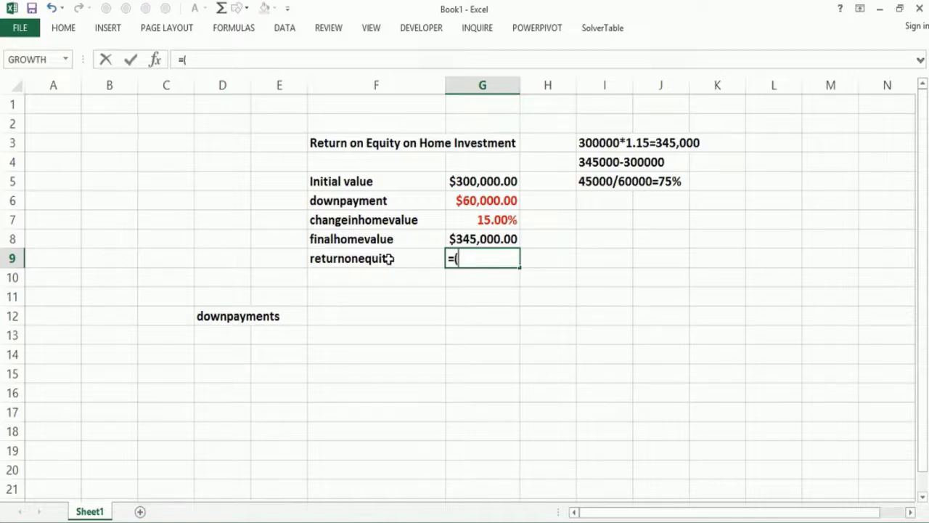
text(()
click(466, 238)
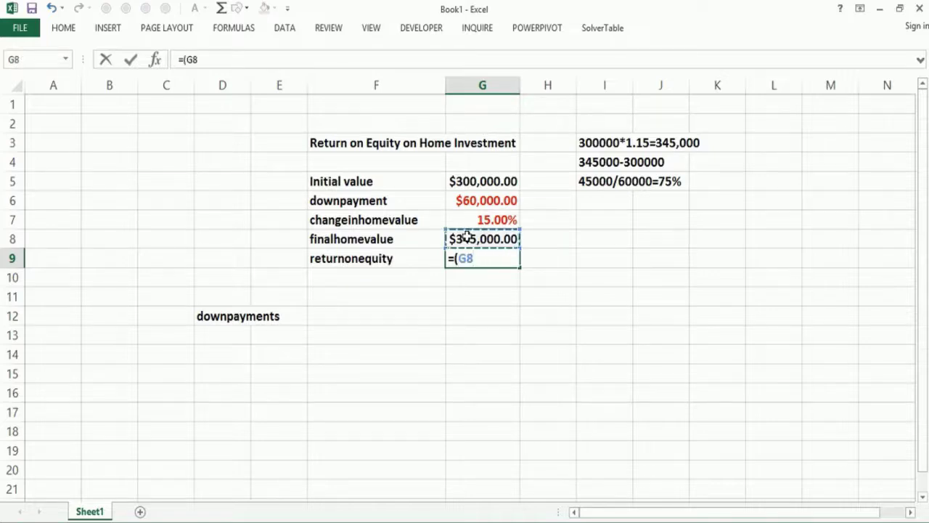
text(-)
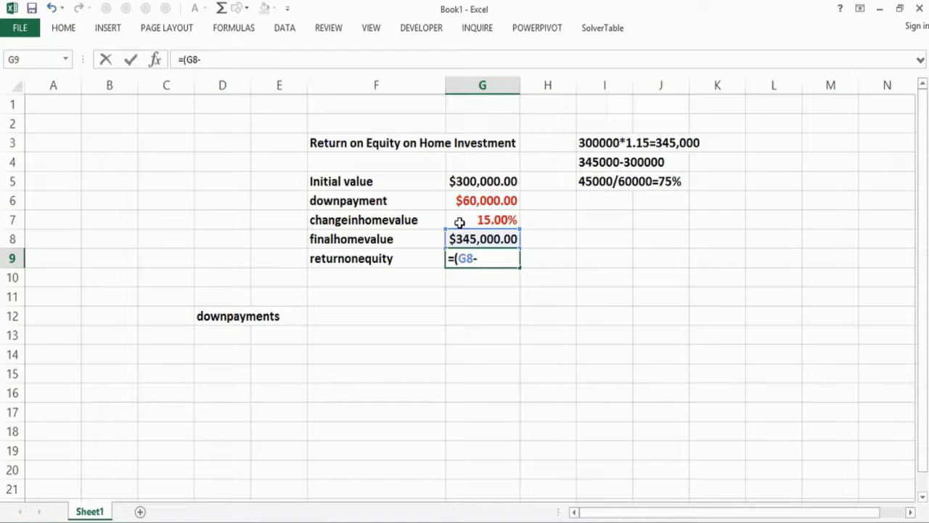
click(472, 182)
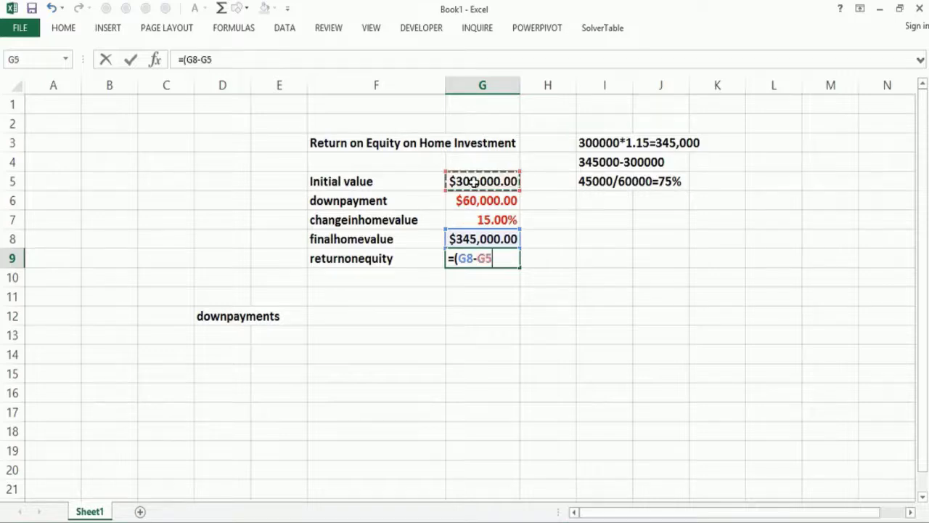
text())
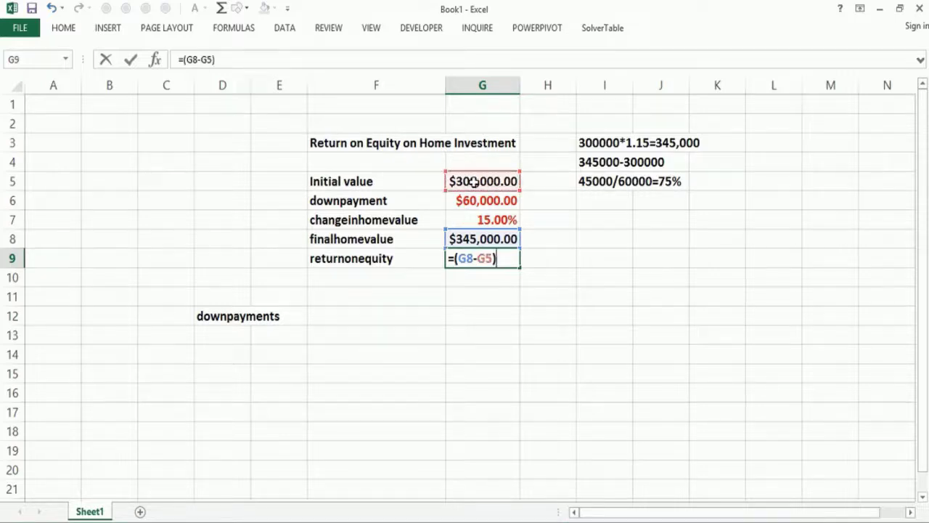
text(/)
click(465, 196)
key(Return)
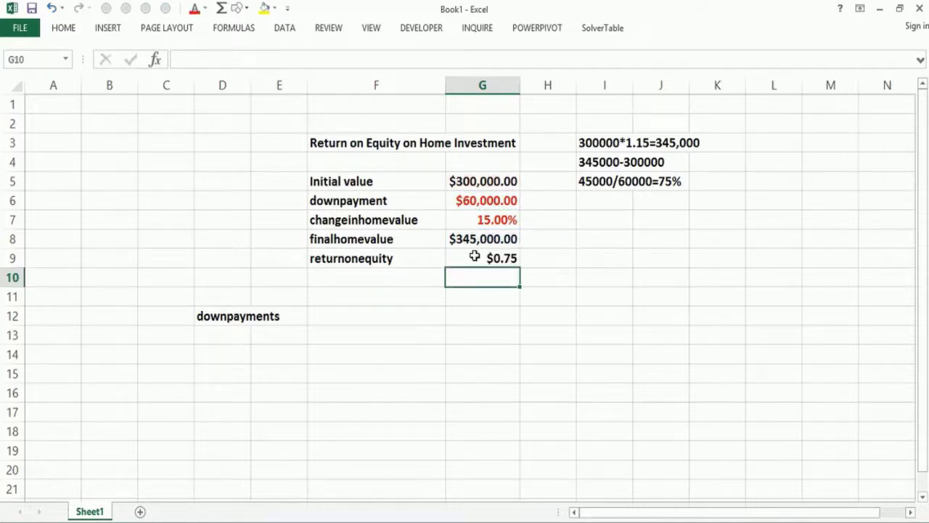
- Format the return on equity in G9 as Percentage with two decimal places
click(474, 255)
key(ctrl+1)
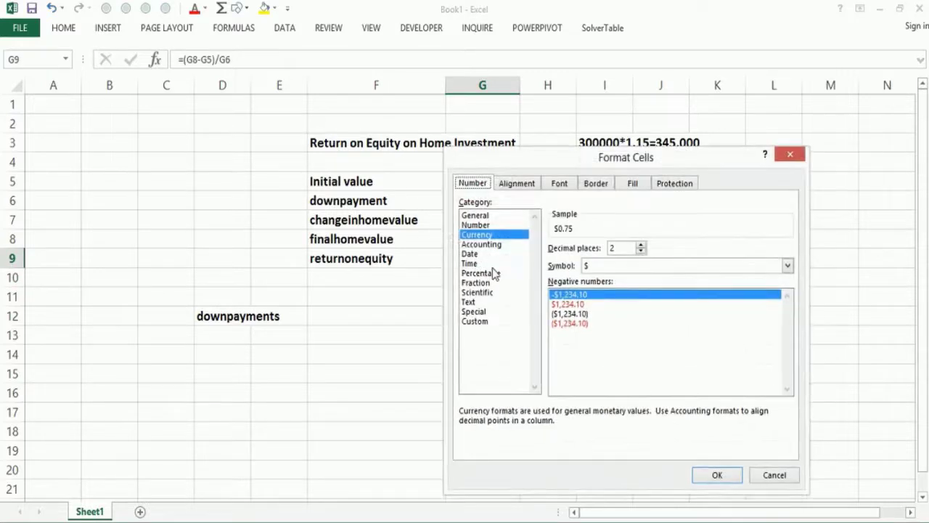
click(495, 266)
click(492, 273)
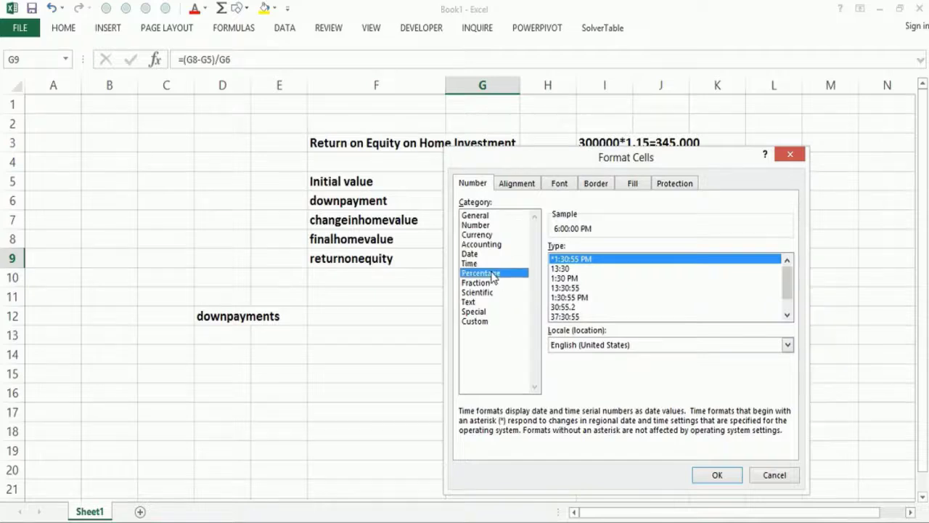
click(721, 477)
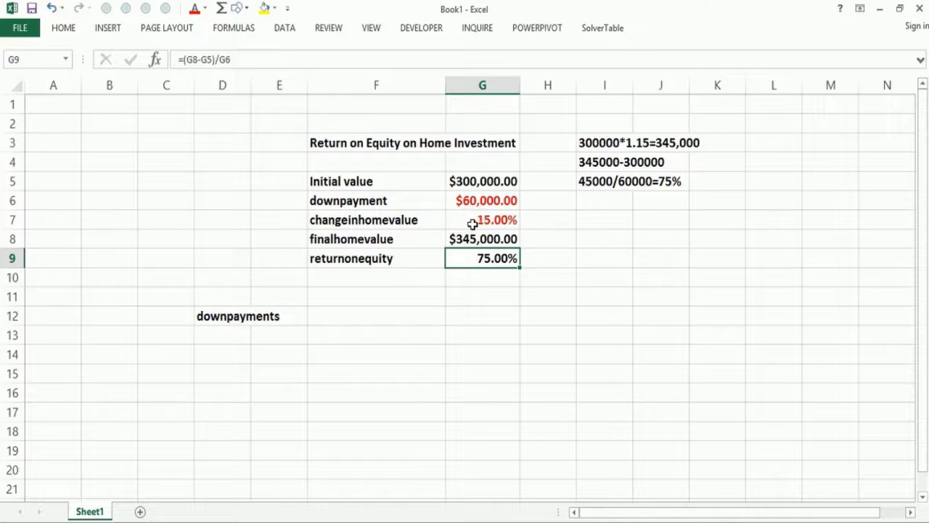
- Enter the title "Banker's New Clothes" in cell F1
click(471, 223)
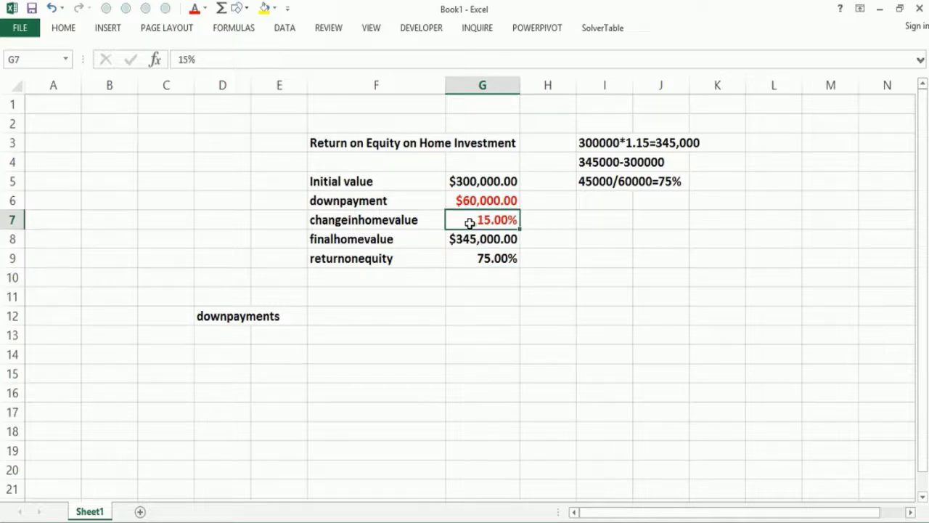
click(328, 317)
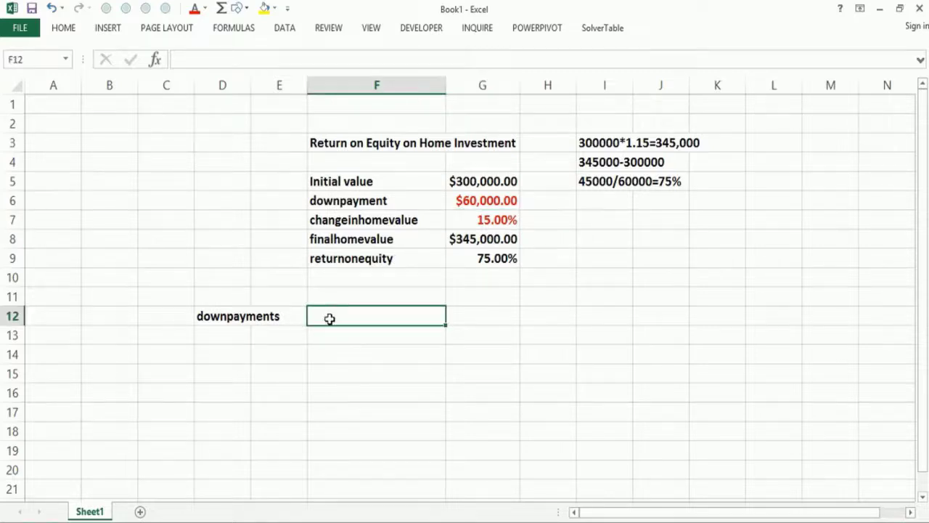
click(332, 108)
text(B)
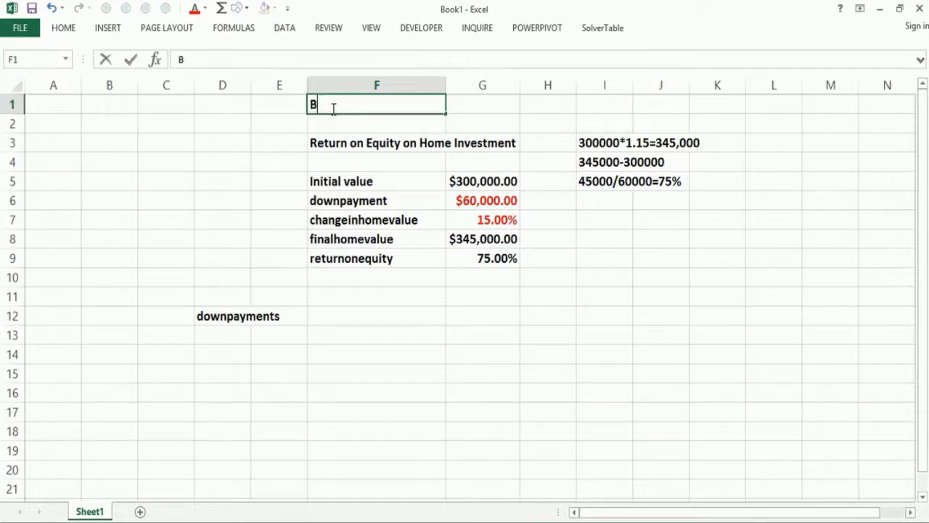
text(anker's New Clot)
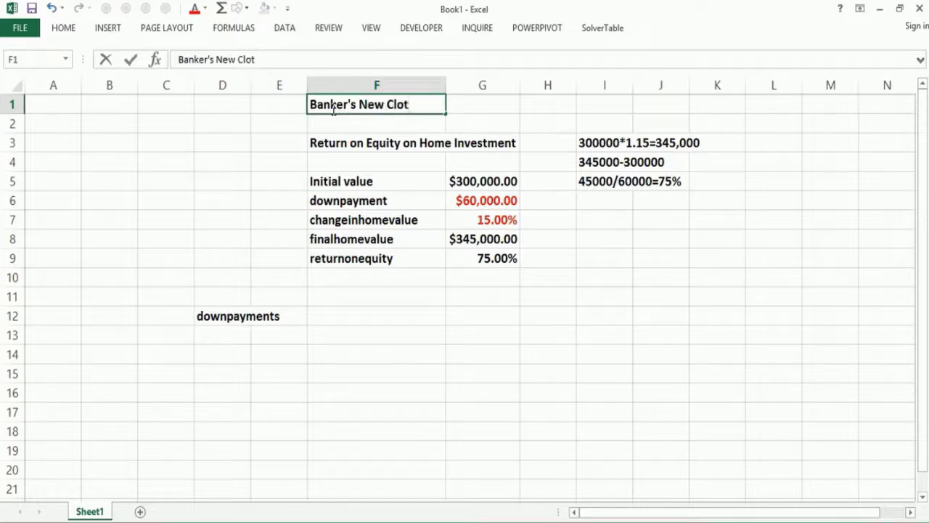
text(hes)
key(Return)
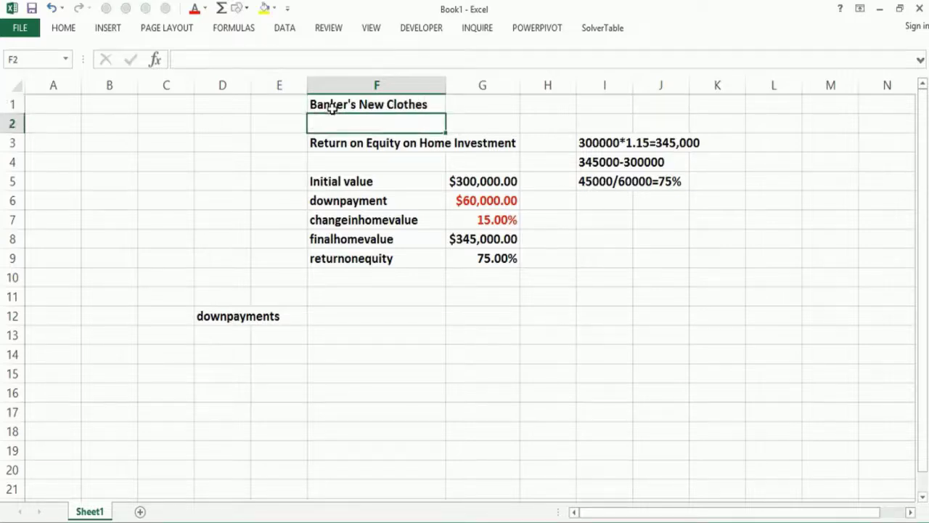
- Fill F13:F20 with a series of down payments from 10000 to 80000 in increments of 10000
click(319, 336)
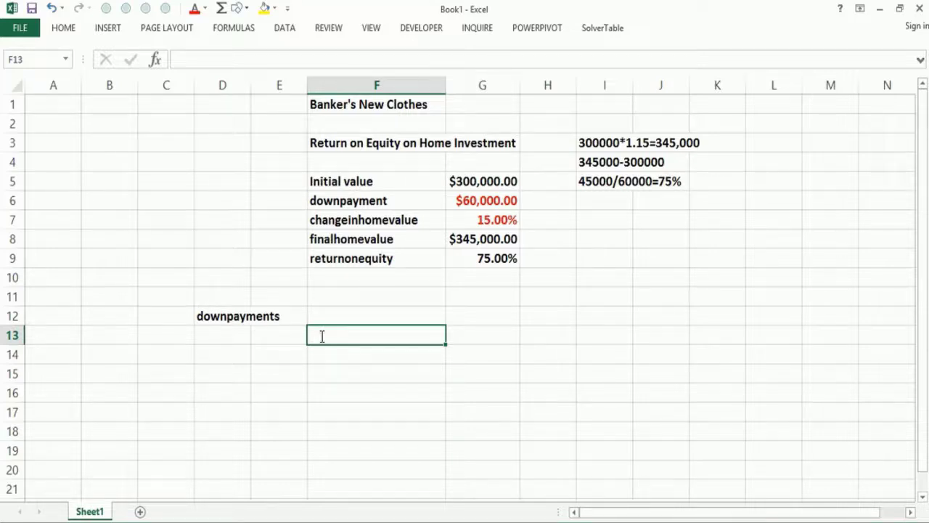
text(10000)
key(Return)
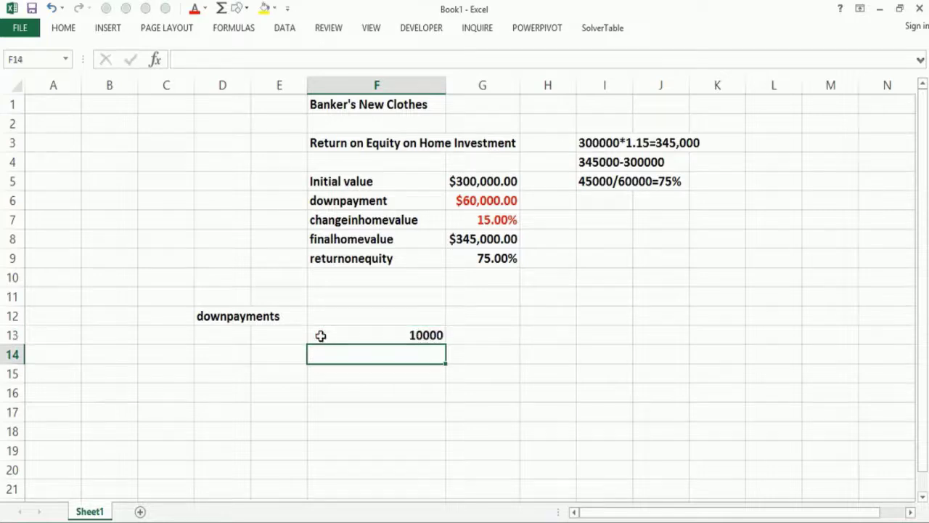
text(20000)
key(ctrl+Return)
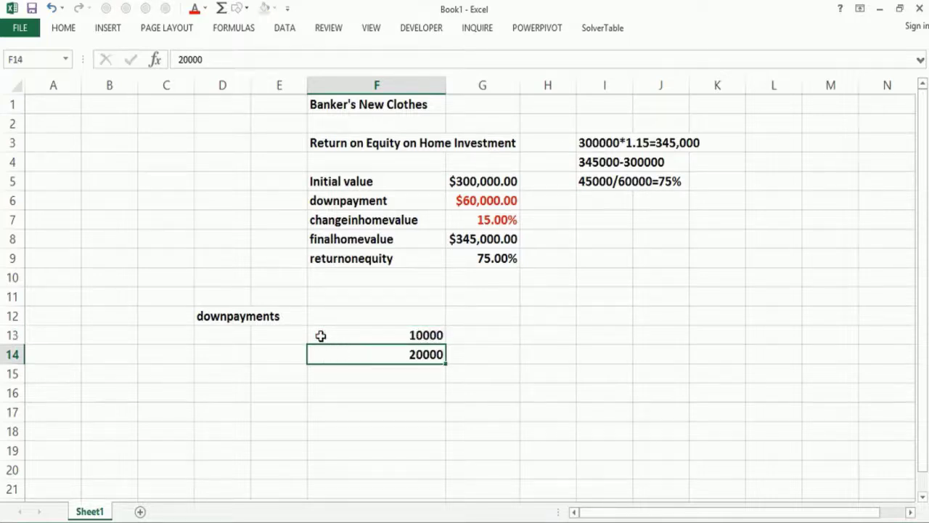
click(328, 342)
drag(328, 342, 338, 347)
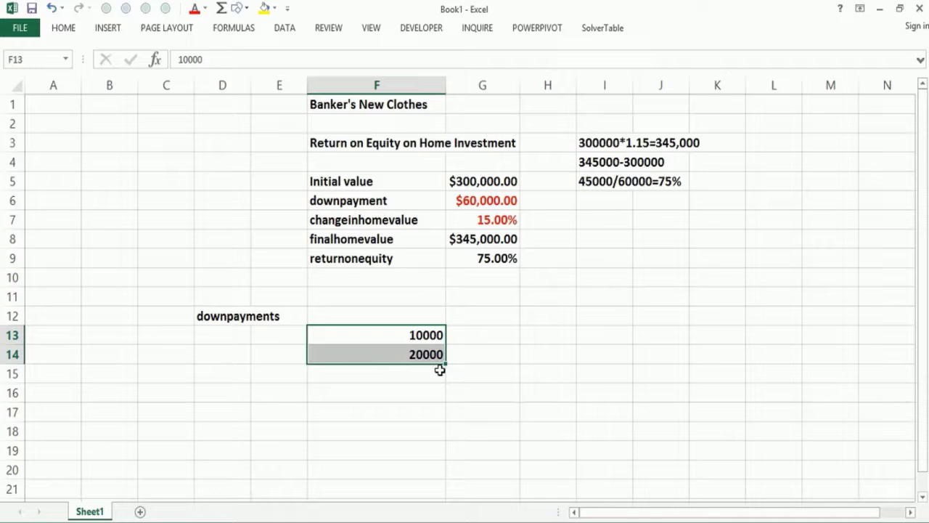
drag(445, 363, 415, 480)
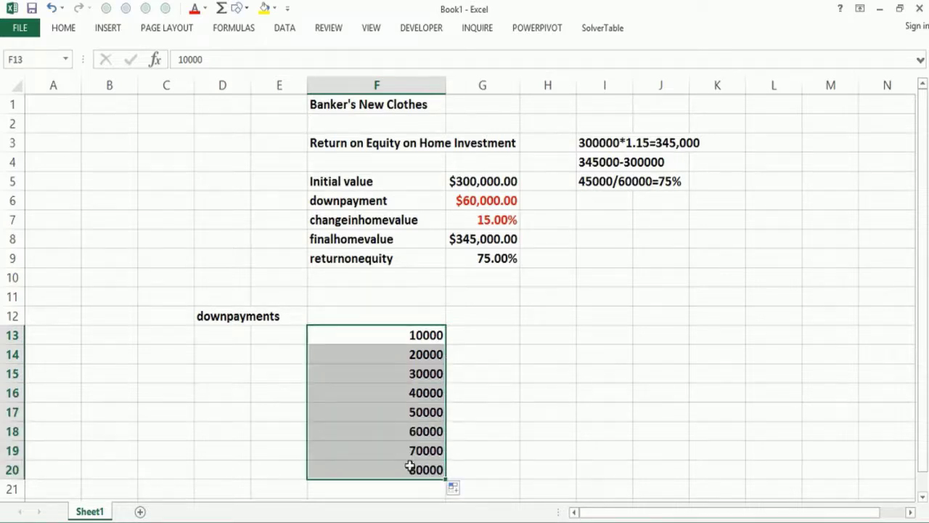
- Format the down payments in F13:F20 as Currency with the $ symbol and two decimal places
drag(363, 330, 366, 463)
key(ctrl+z)
key(ctrl+1)
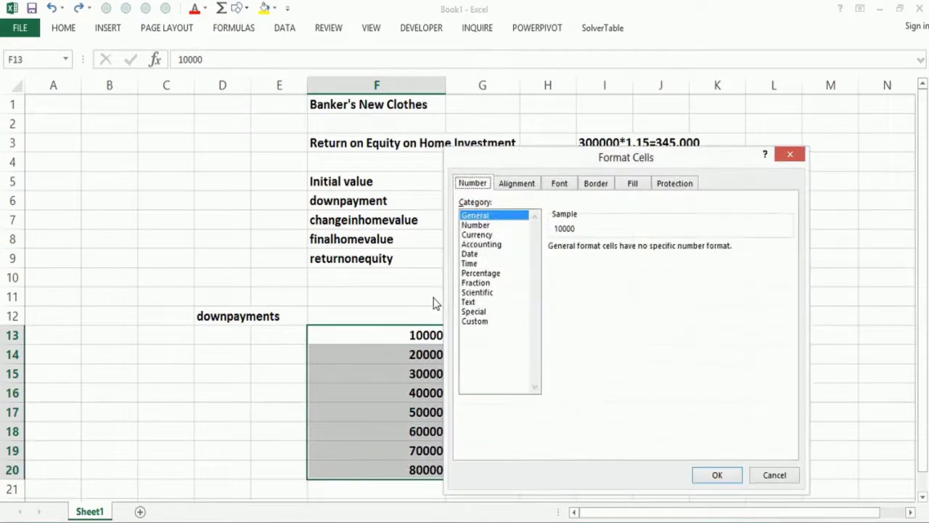
click(495, 235)
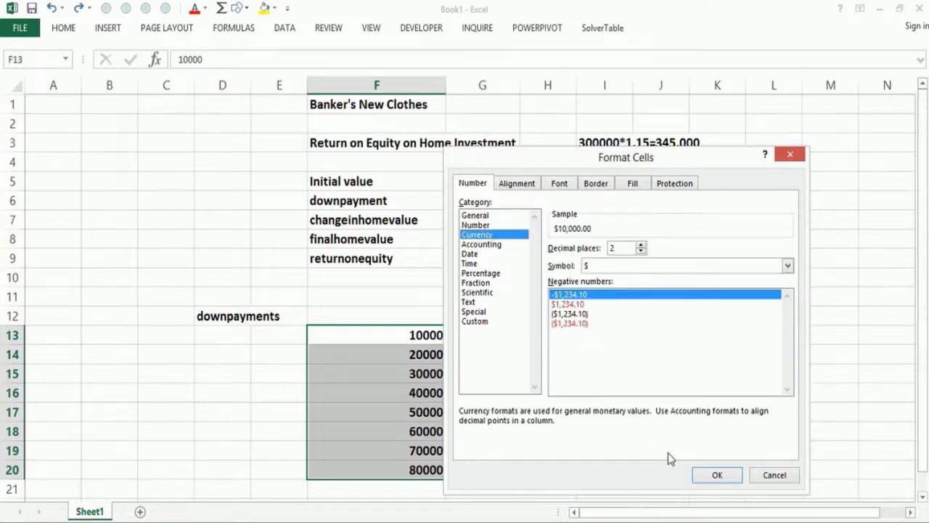
click(714, 475)
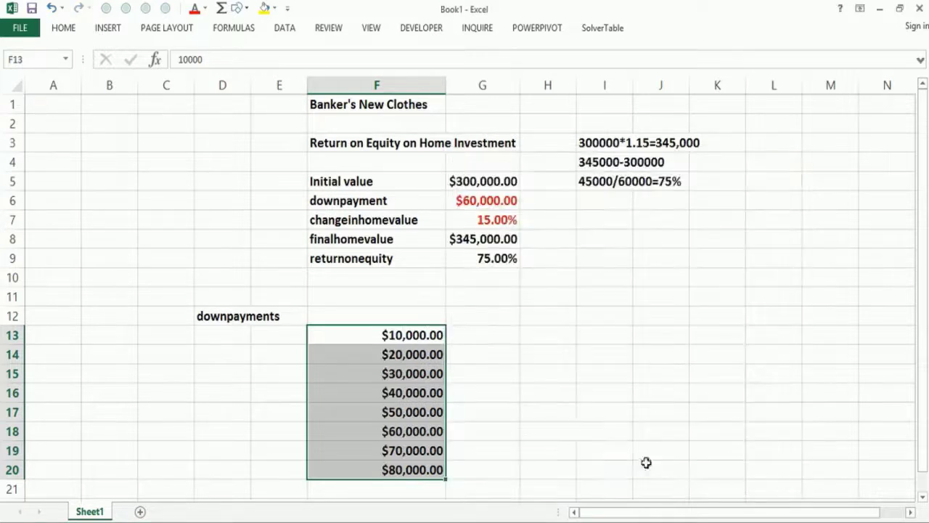
- Fill G12:M12 with a series of home value changes from -0.3 to 0.3 in increments of 0.1
click(465, 314)
text(-)
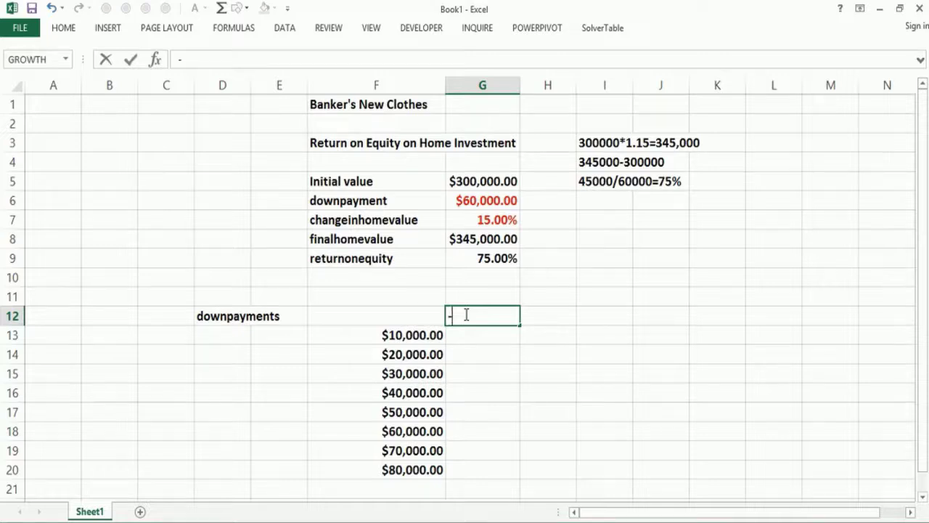
text(0.3)
key(Return)
key(Right)
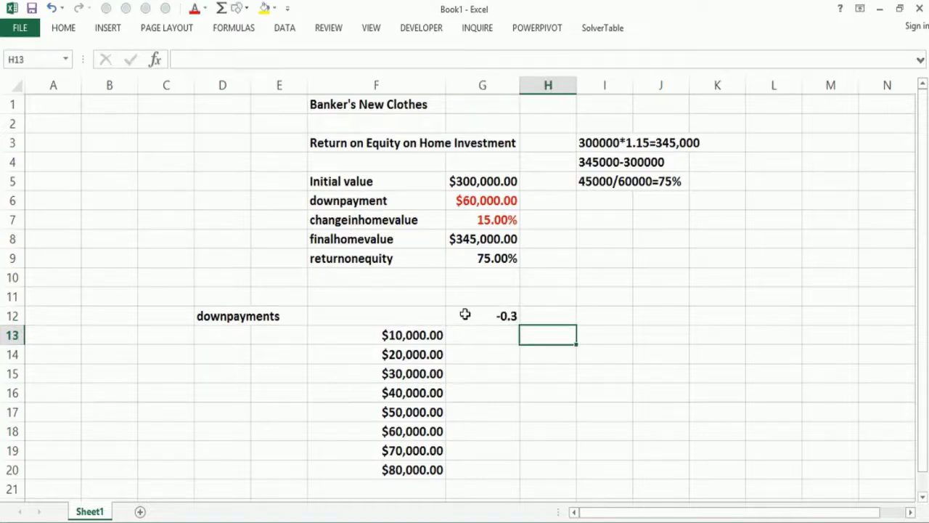
key(Up)
text(-0.2)
key(Return)
drag(465, 315, 826, 320)
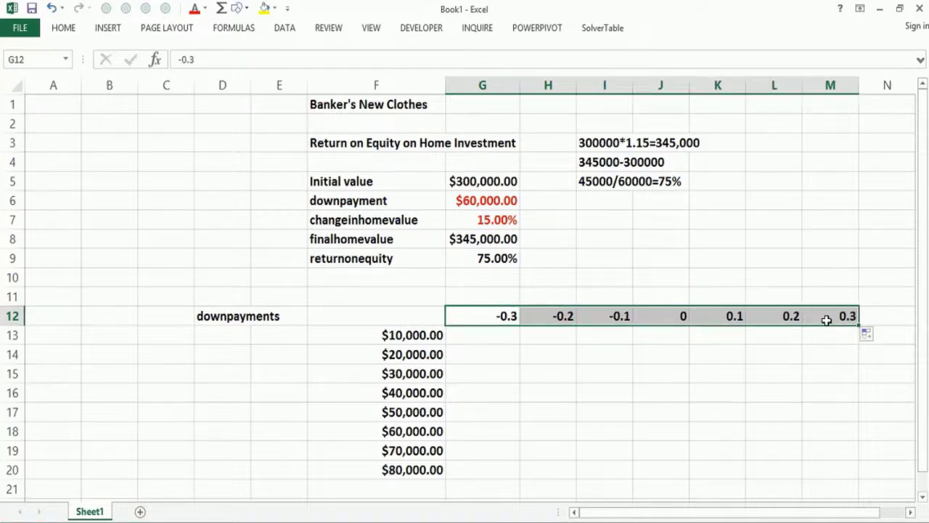
- Format the home value changes in G12:M12 as Percentage with two decimal places
key(ctrl+1)
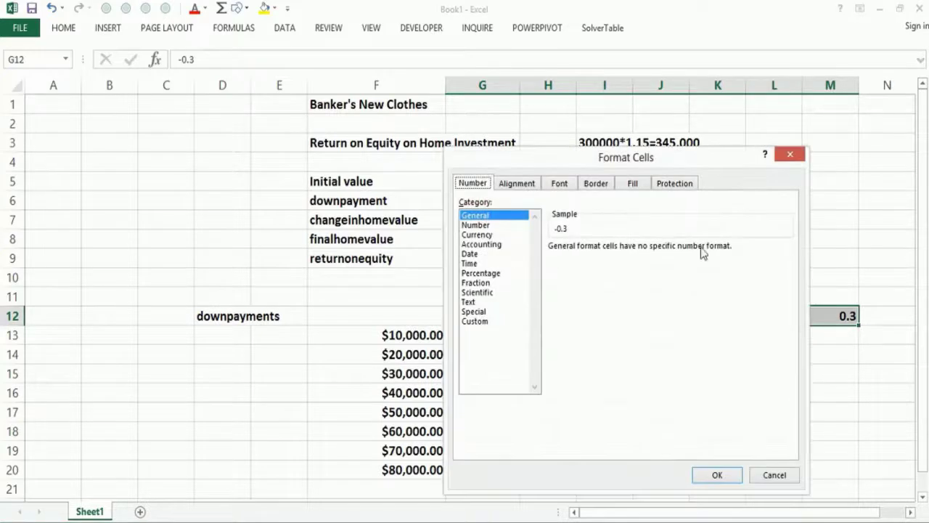
click(481, 273)
click(715, 476)
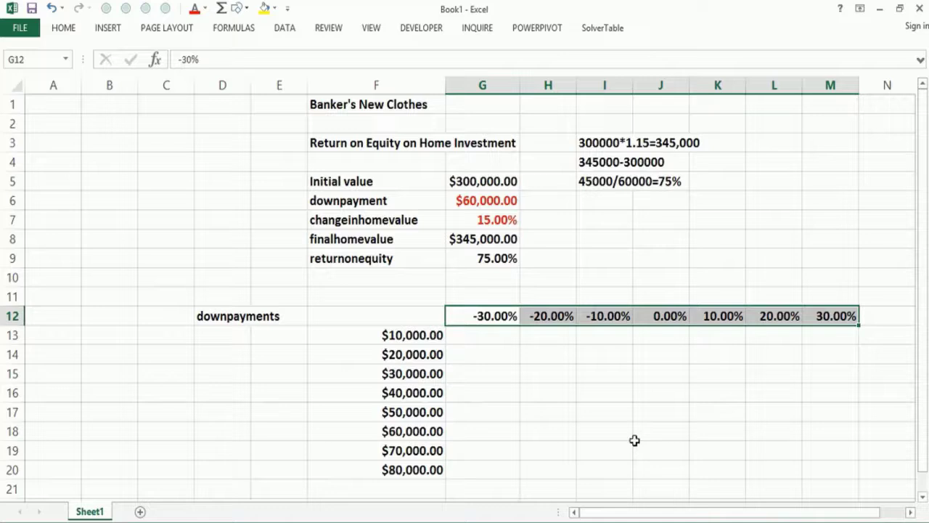
- Label the home value change headings by entering "%agechange in homw value" in H11
click(496, 344)
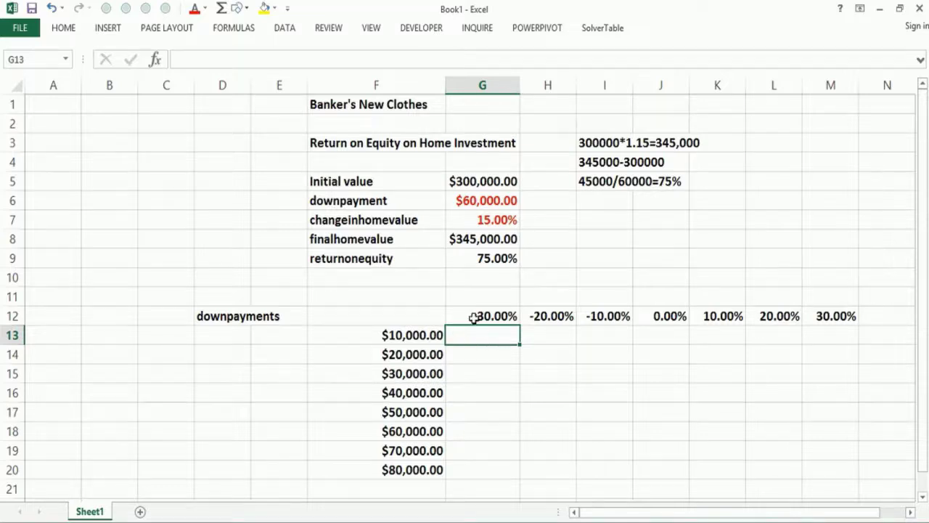
click(555, 296)
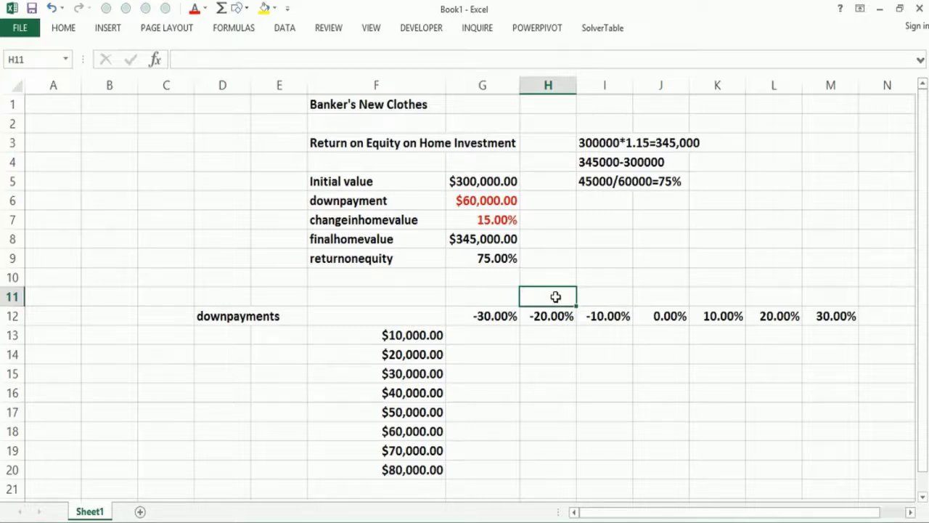
text(%aqgechan)
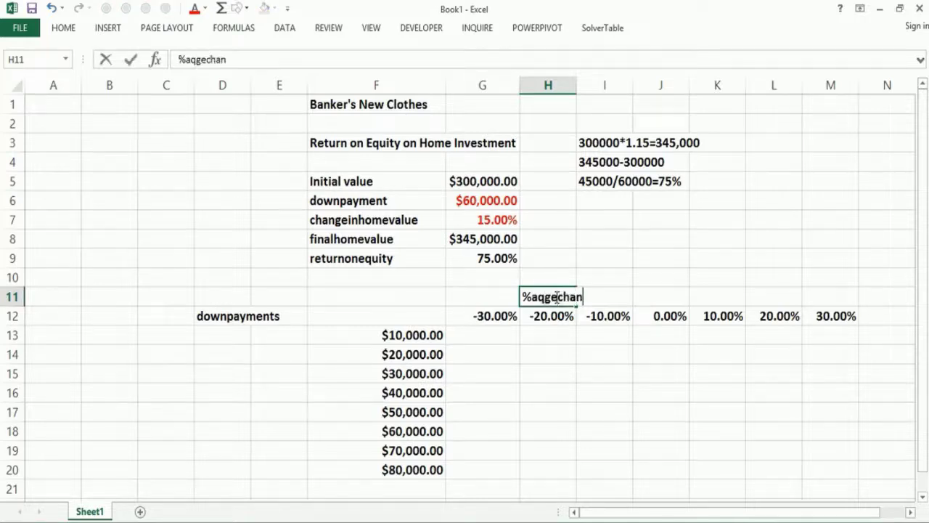
text(ge)
key(BackSpace)
key(BackSpace)
key(BackSpace)
key(BackSpace)
key(BackSpace)
key(BackSpace)
key(BackSpace)
key(BackSpace)
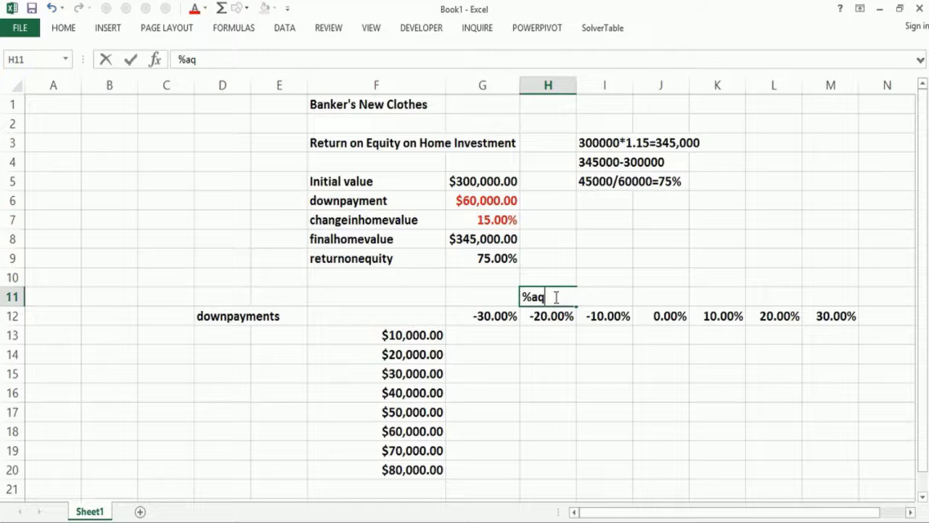
key(BackSpace)
text(gechang)
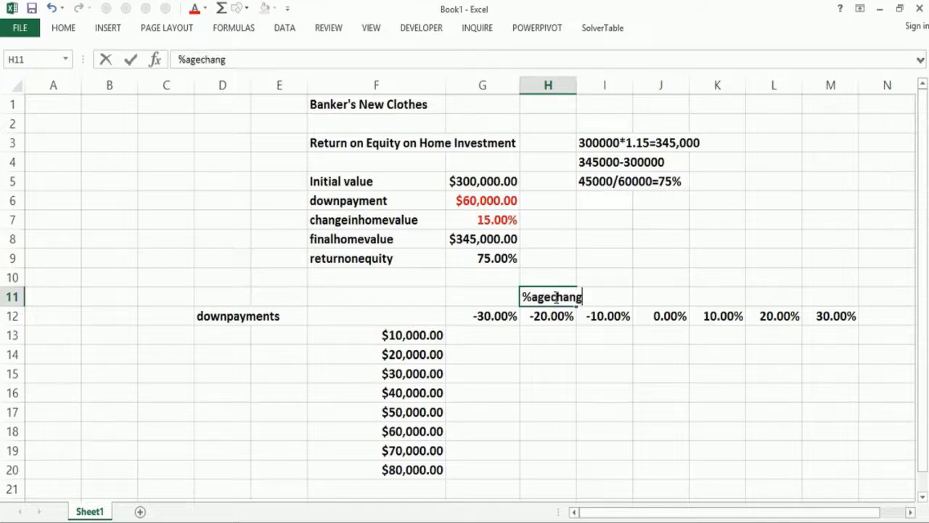
text(e in homw v)
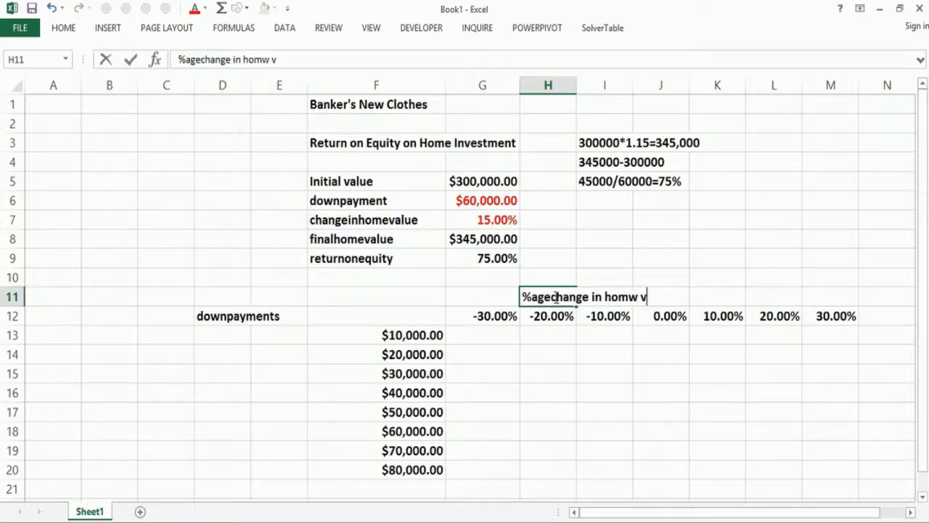
text(alue)
key(Return)
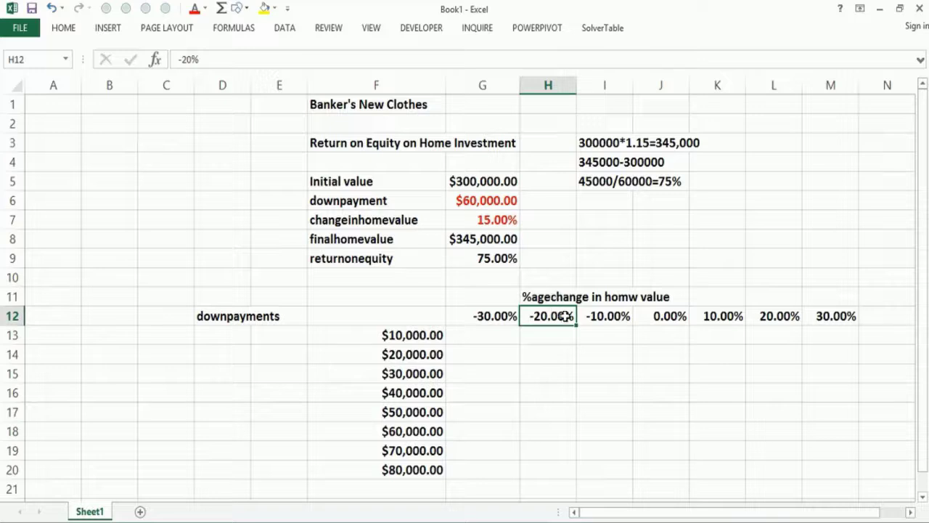
- Set the changeinhomevalue input in G7 to 10%
click(477, 226)
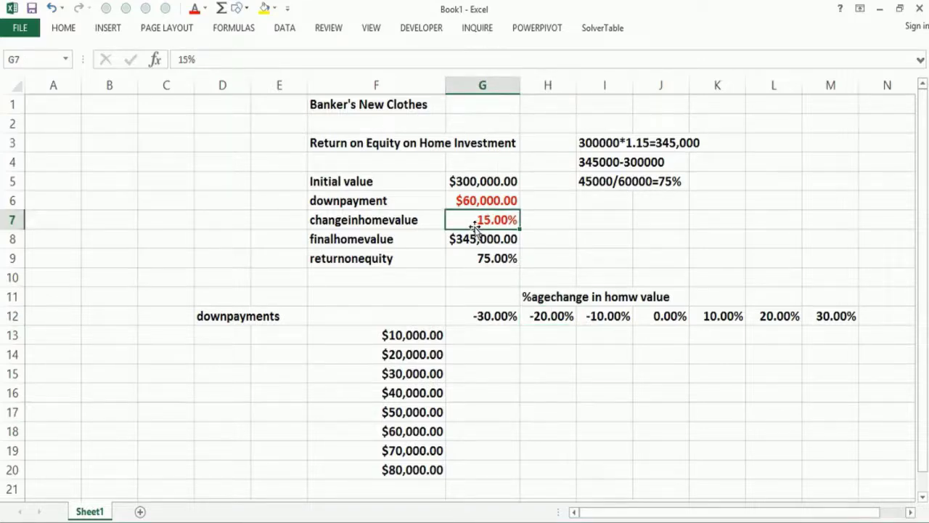
text(10)
key(Return)
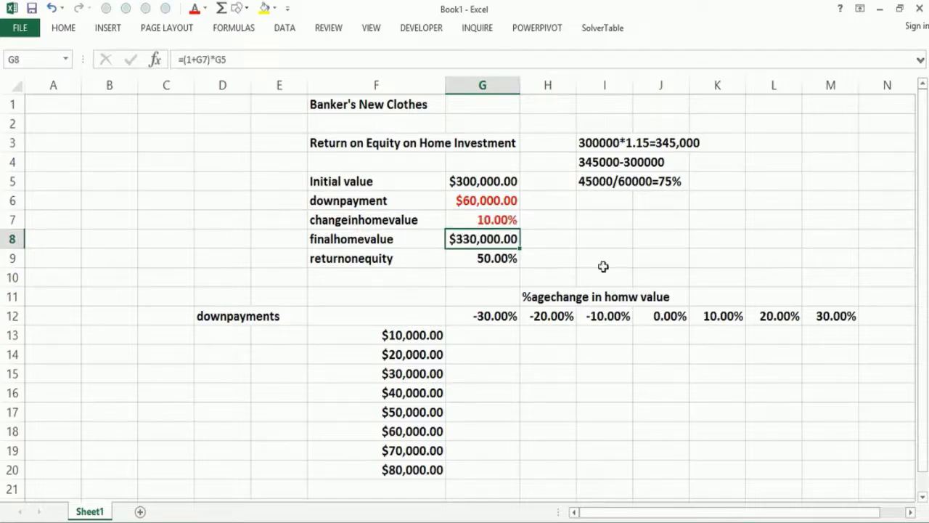
- Highlight K18, where the $60,000 down payment meets the 10% home value change, with a yellow fill
click(716, 430)
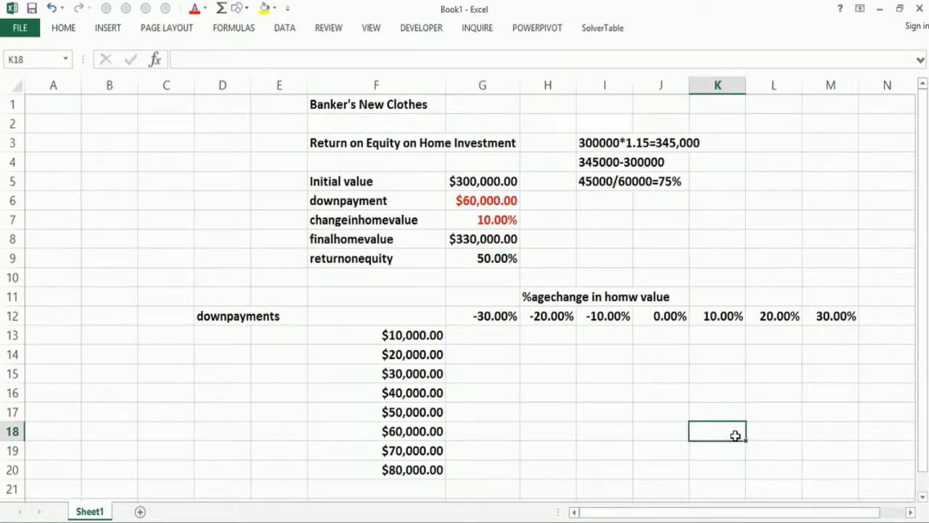
click(265, 8)
click(566, 413)
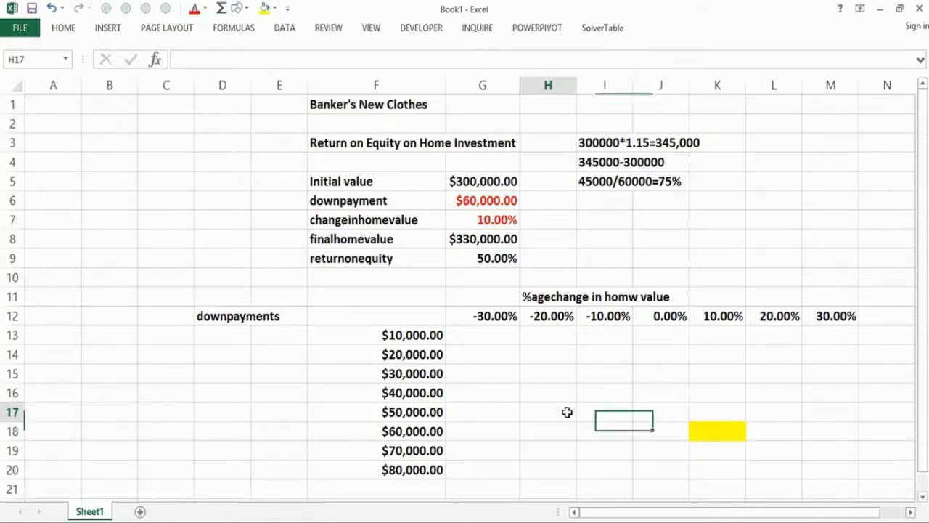
- Draw an arrow from the returnonequity result in G9 to the yellow cell K18
click(496, 221)
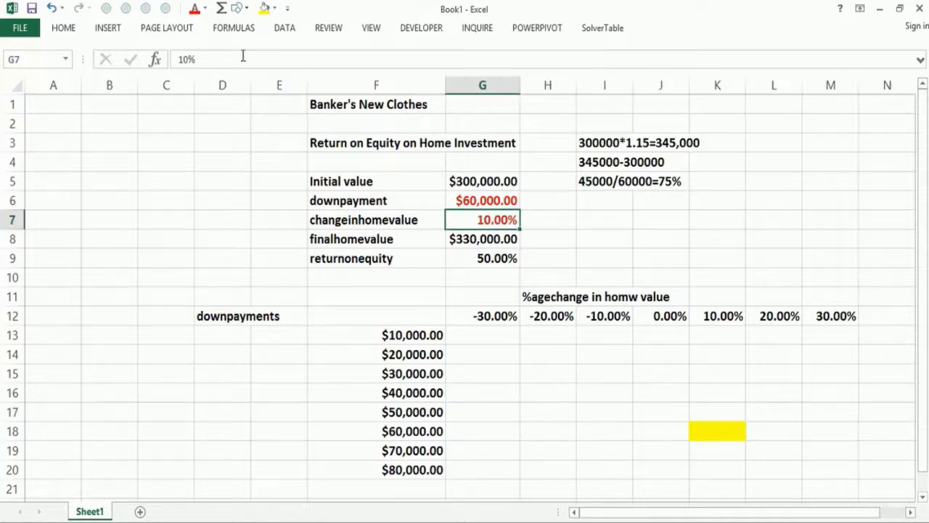
click(115, 32)
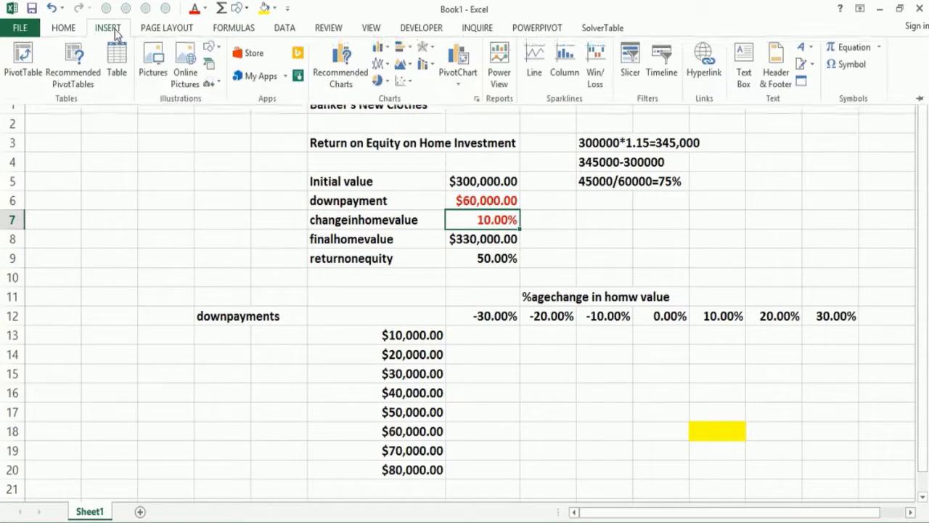
click(247, 12)
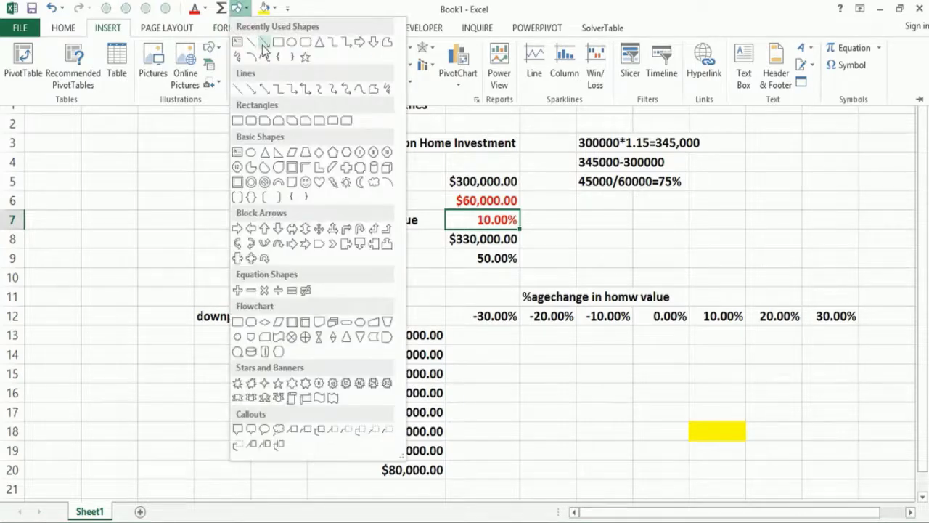
key(Escape)
key(Escape)
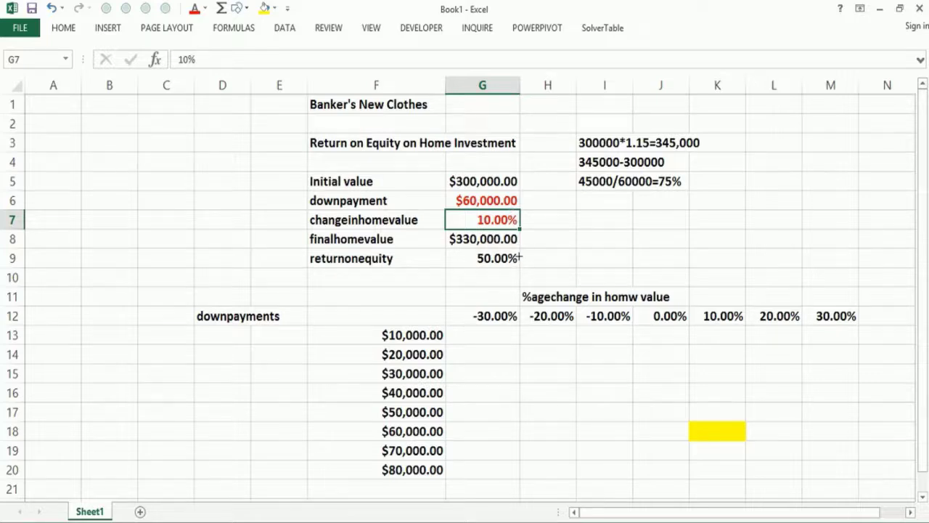
mouse_move(520, 256)
mouse_down()
mouse_move(658, 370)
mouse_move(694, 428)
mouse_up()
click(526, 385)
- Enter the return on equity formula =((1+G$12)*$G$5-$G$5)/$F13 in G13 with mixed and absolute references
click(484, 337)
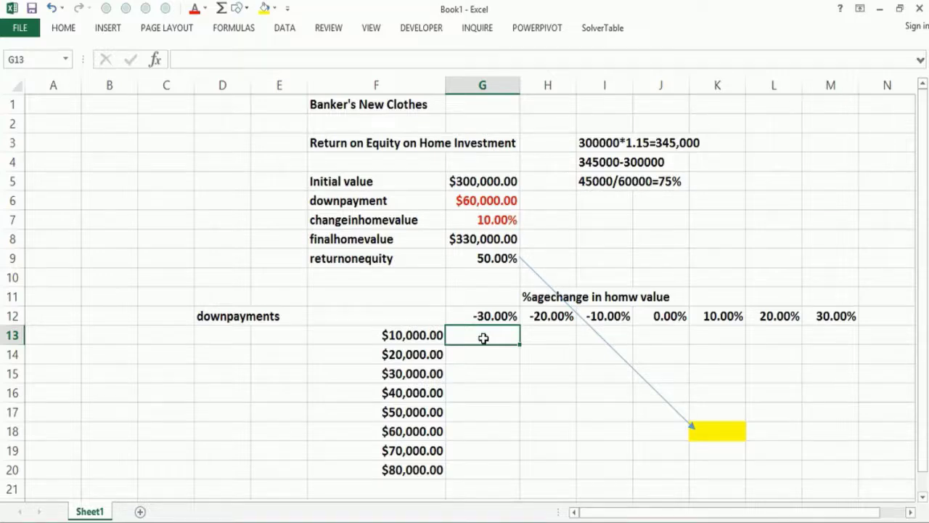
text(=)
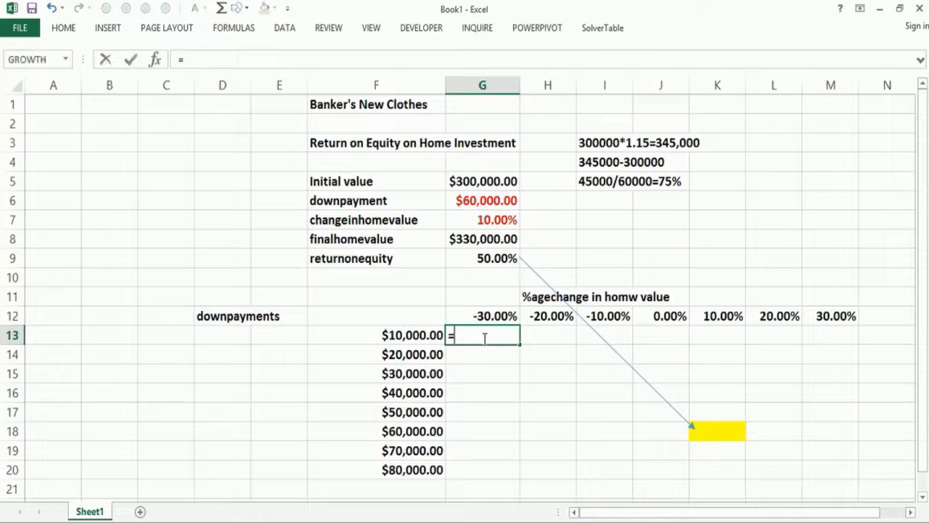
text((1)
key(BackSpace)
key(BackSpace)
text(((1+G12)
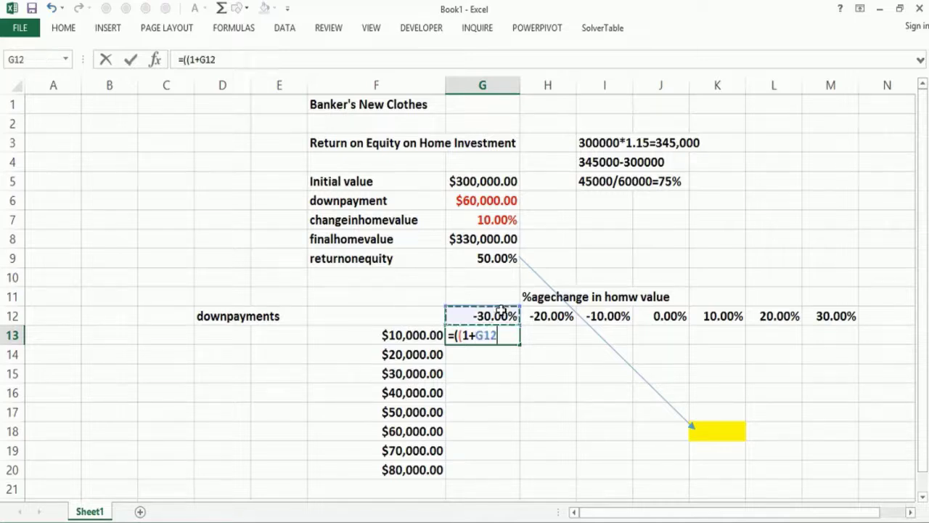
click(503, 308)
key(F4)
key(F4)
key(F4)
key(F4)
key(F4)
key(F4)
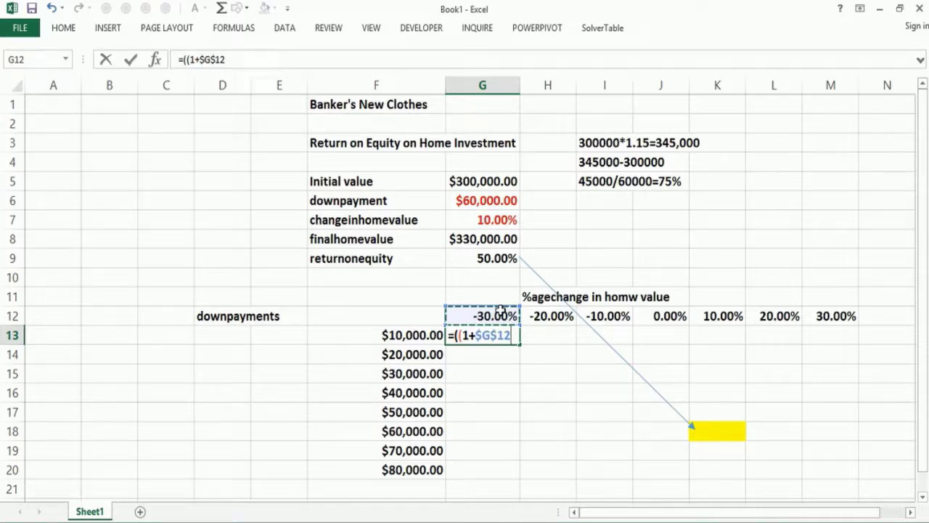
text()*)
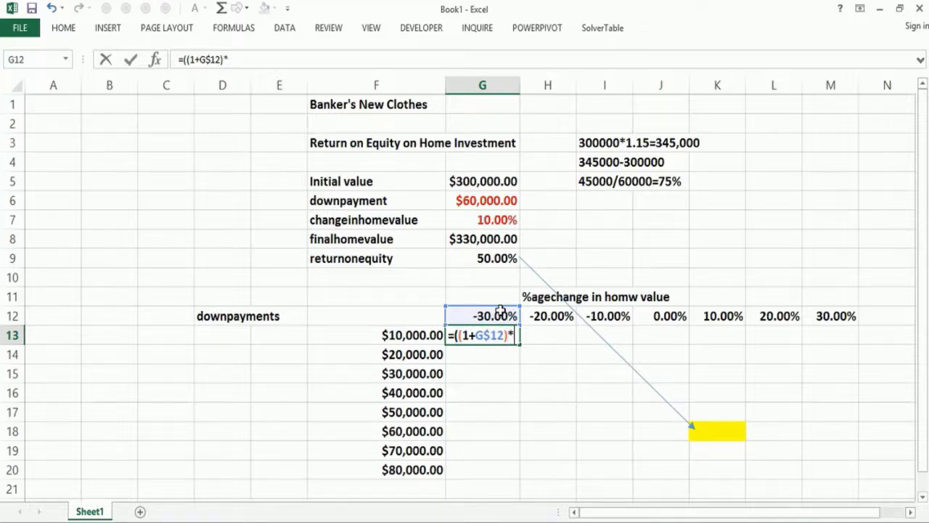
click(473, 183)
key(F4)
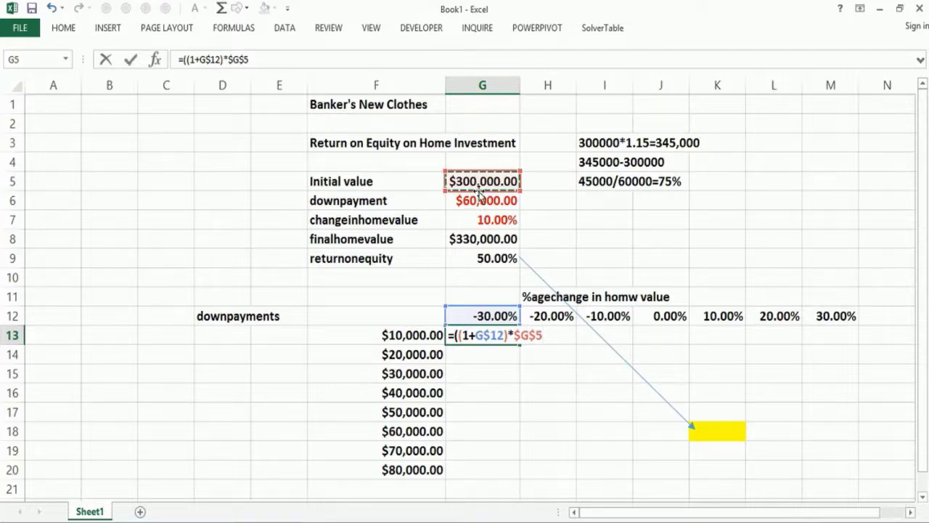
key(F4)
key(F4)
key(F4)
key(F4)
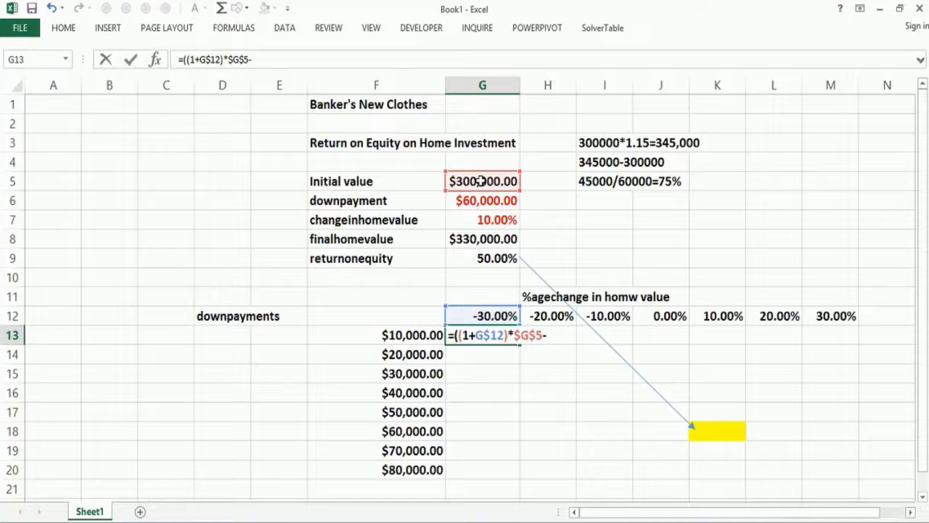
click(481, 181)
key(F4)
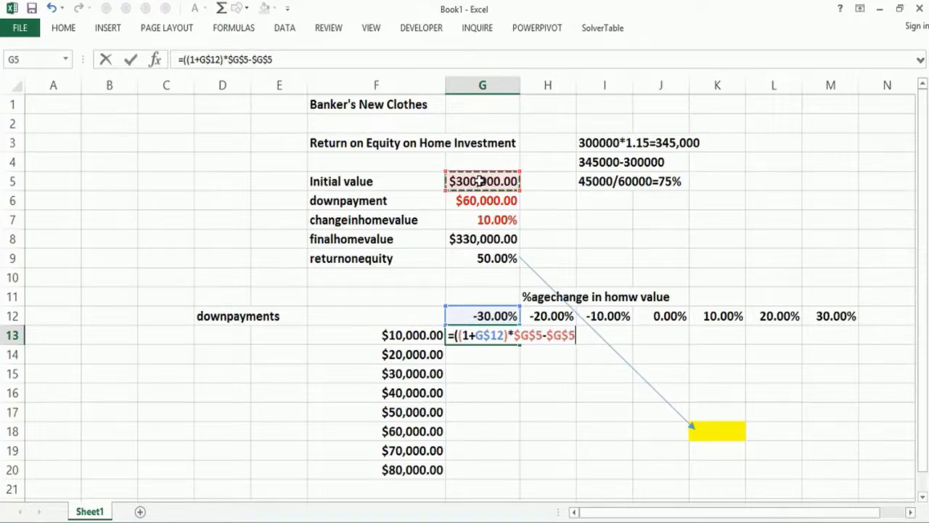
text())
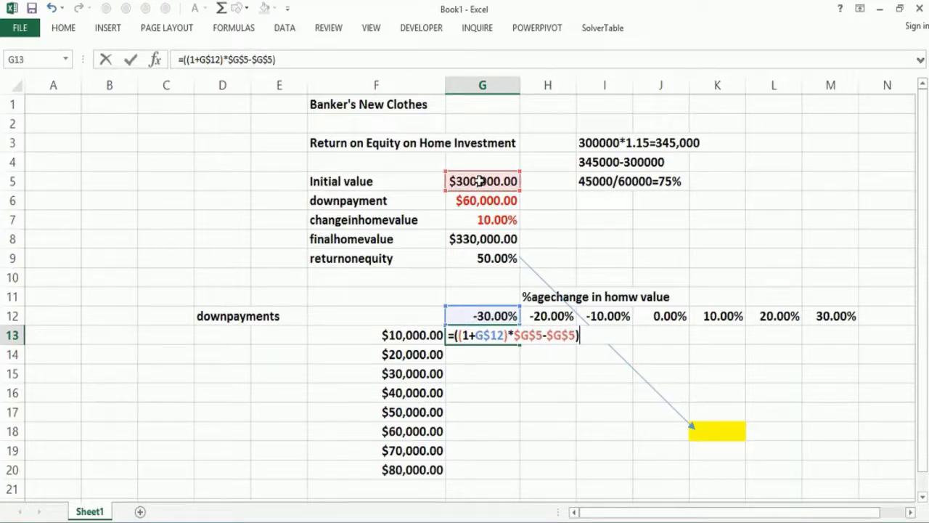
text(/)
click(395, 332)
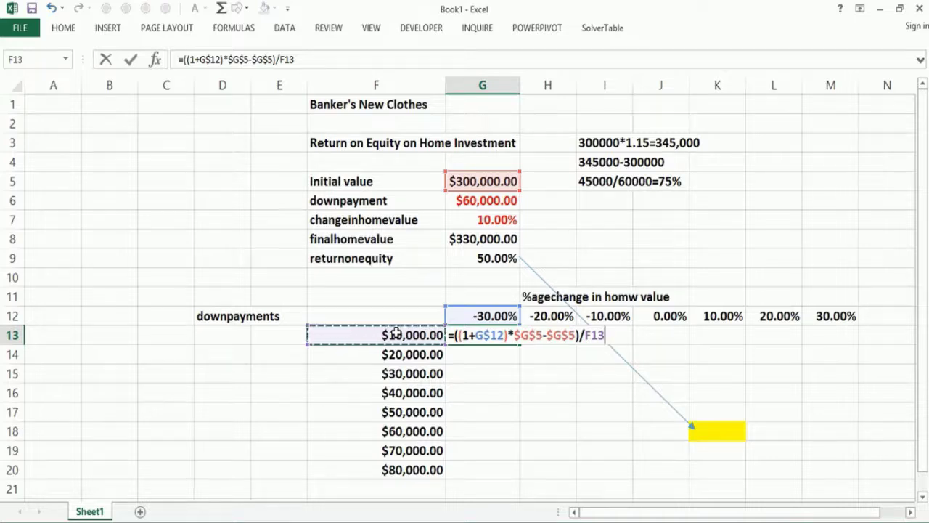
key(F4)
key(F4)
key(F4)
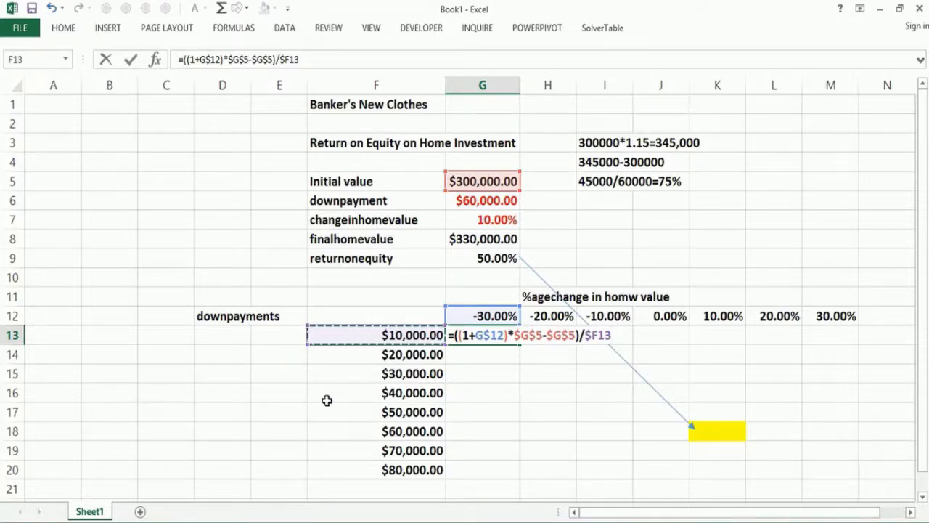
key(Return)
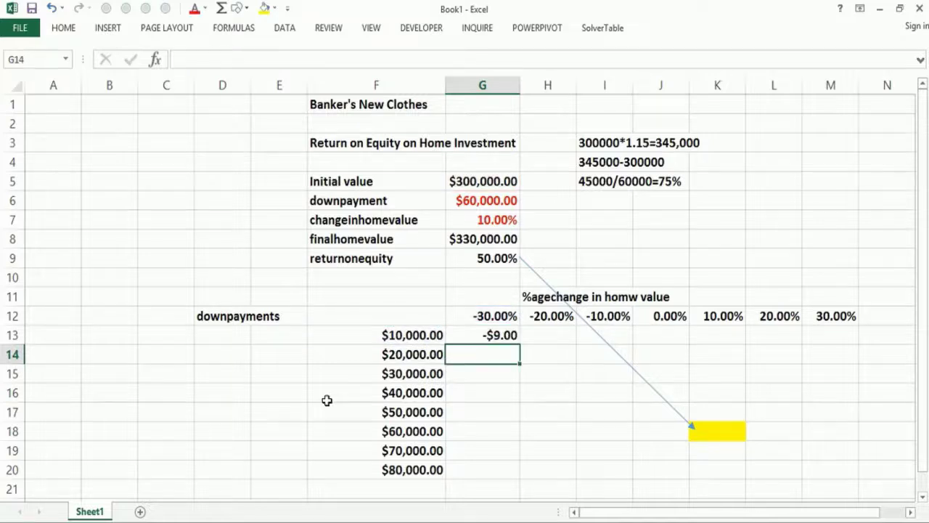
- Format the return on equity in G13 as Percentage
click(459, 334)
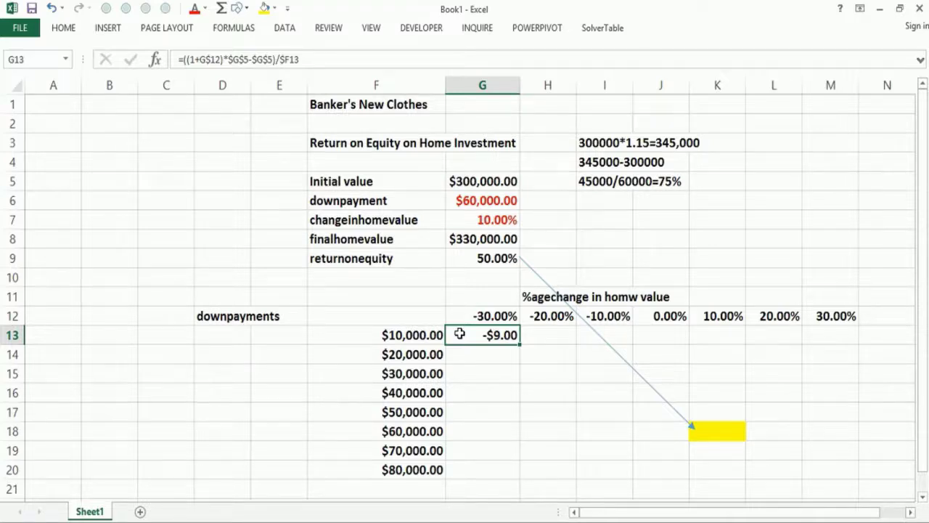
key(ctrl+1)
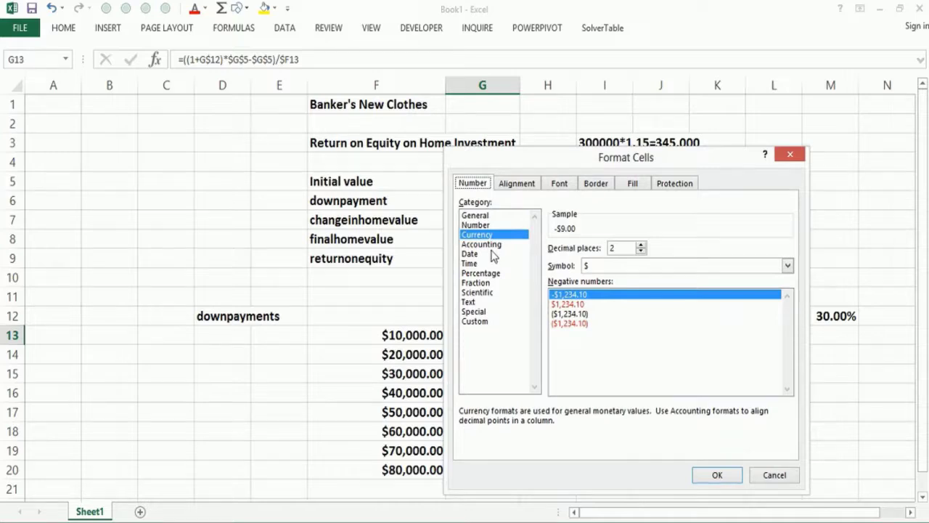
click(492, 273)
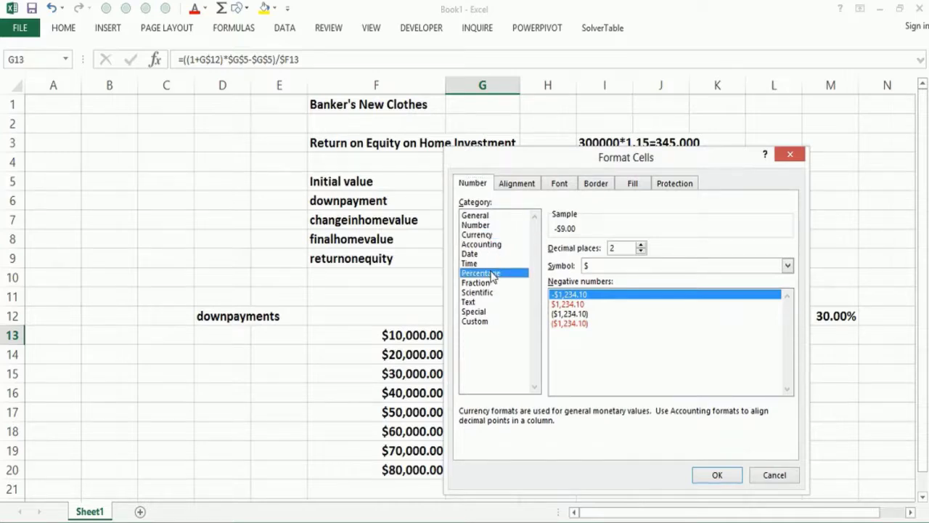
click(717, 476)
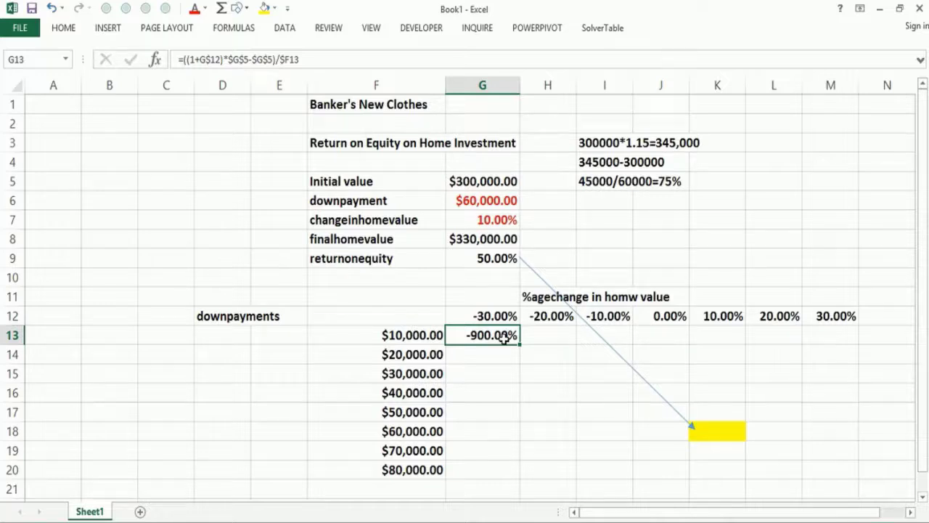
- Copy the G13 formula across the whole two-way table range G13:M20 and select K18 to check it
key(ctrl+c)
key(shift+Right)
key(shift+Right)
key(shift+Right)
key(shift+Right)
key(shift+Right)
key(shift+Right)
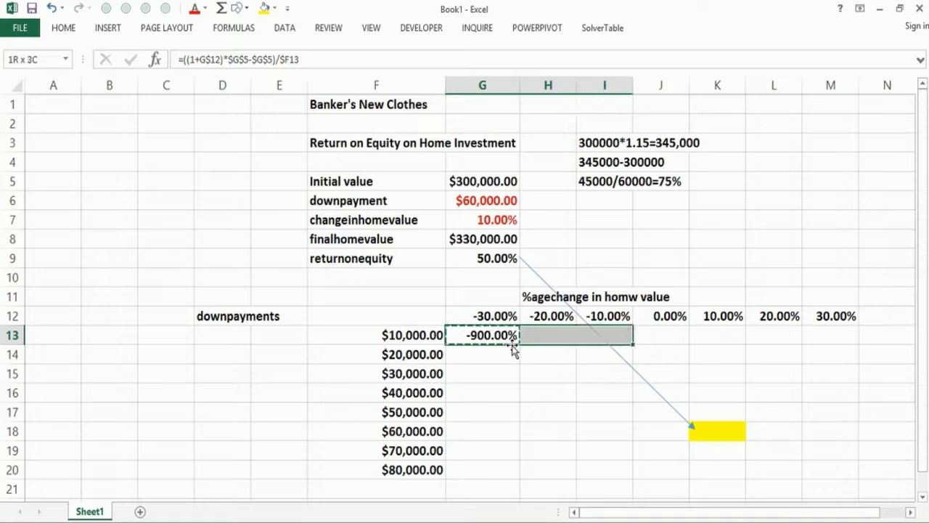
key(shift+Down)
key(shift+Down)
key(shift+Down)
key(shift+Down)
key(shift+Down)
key(shift+Down)
key(shift+Down)
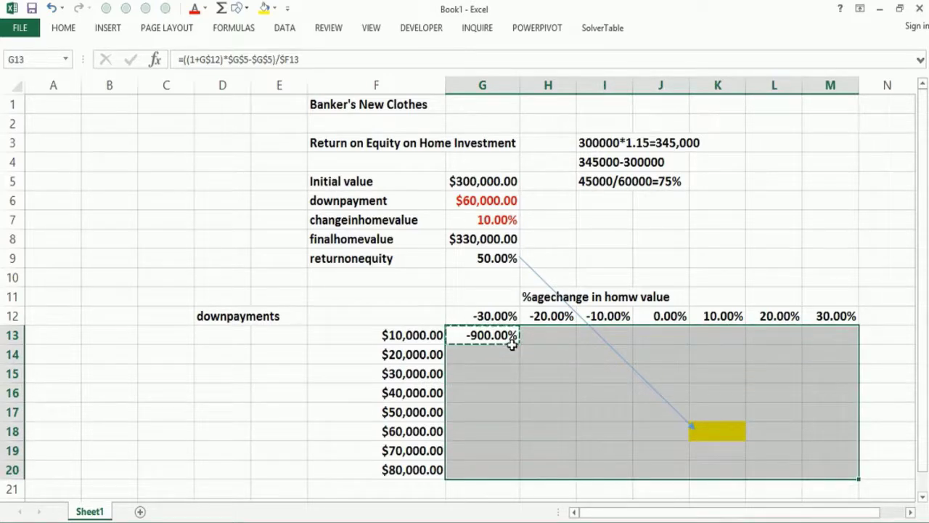
key(ctrl+v)
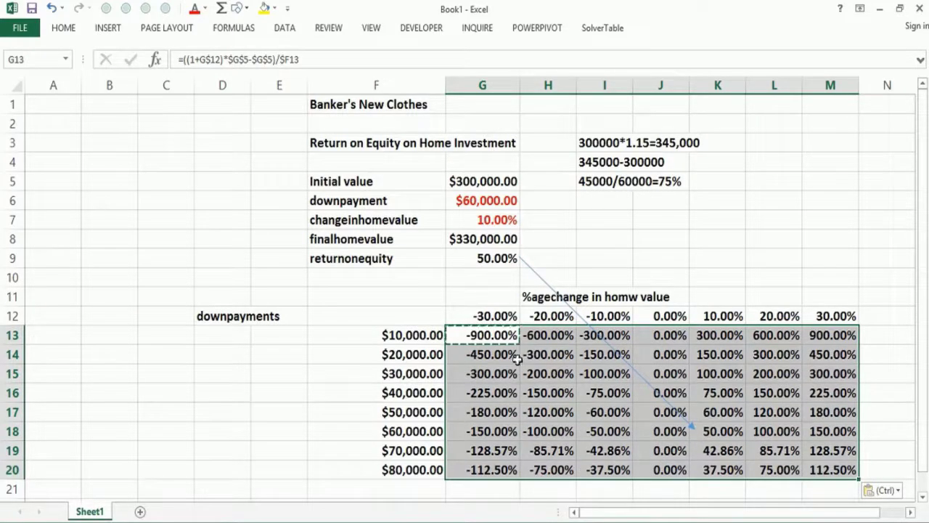
click(730, 436)
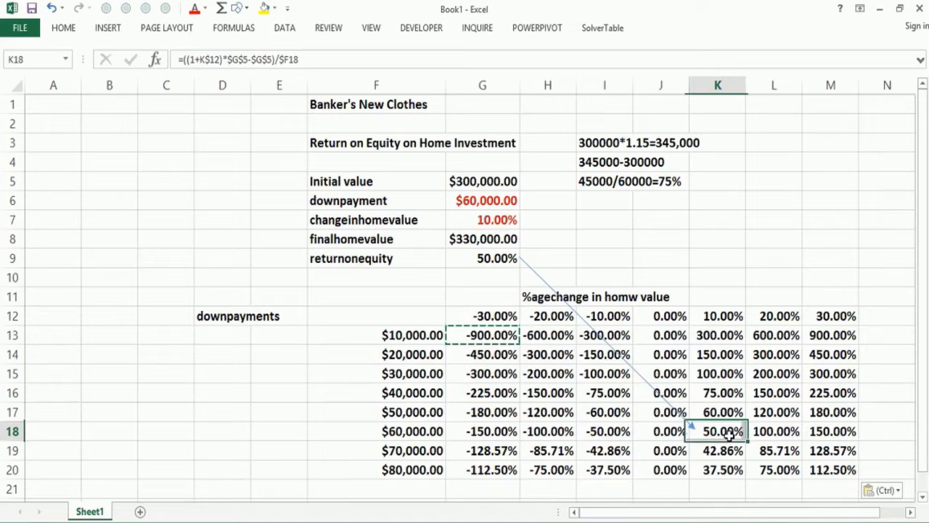
- Correct the misspelled table heading in H11 to read "%agechange in home value"
click(541, 297)
click(265, 60)
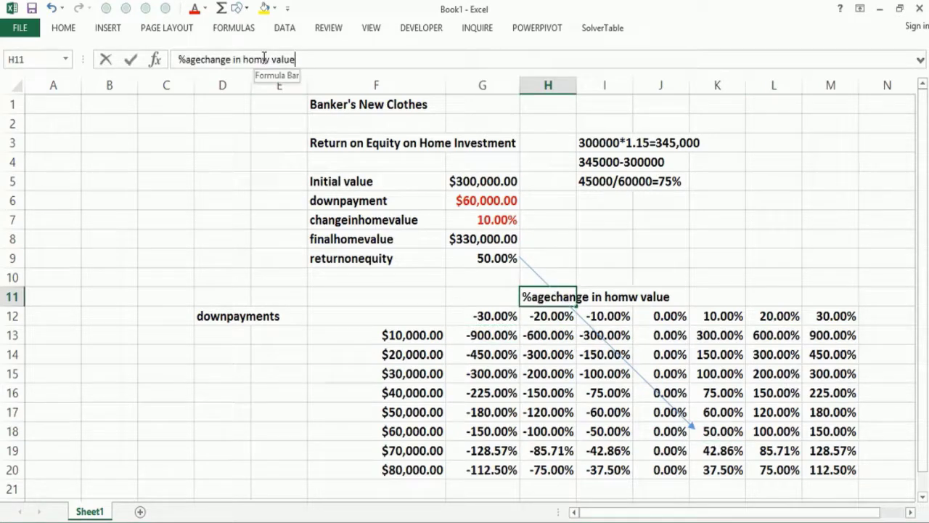
drag(263, 59, 269, 60)
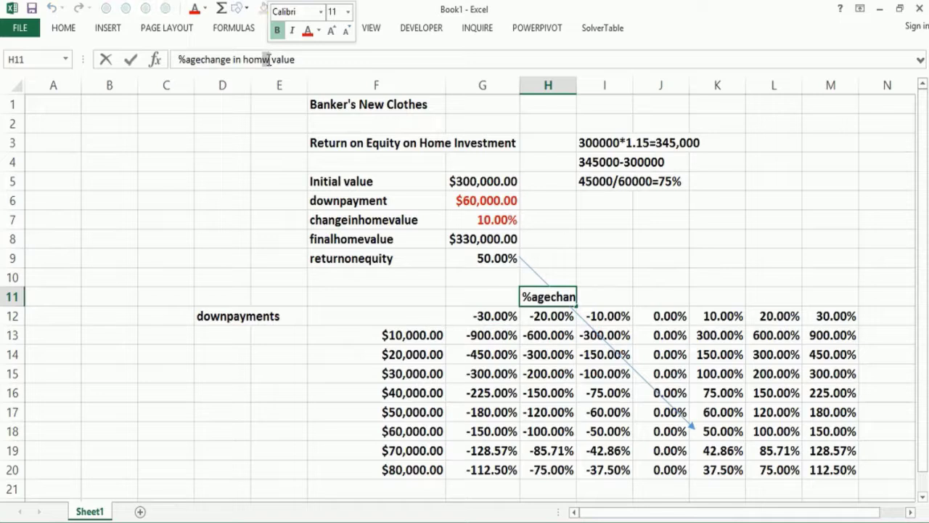
text(e)
key(Return)
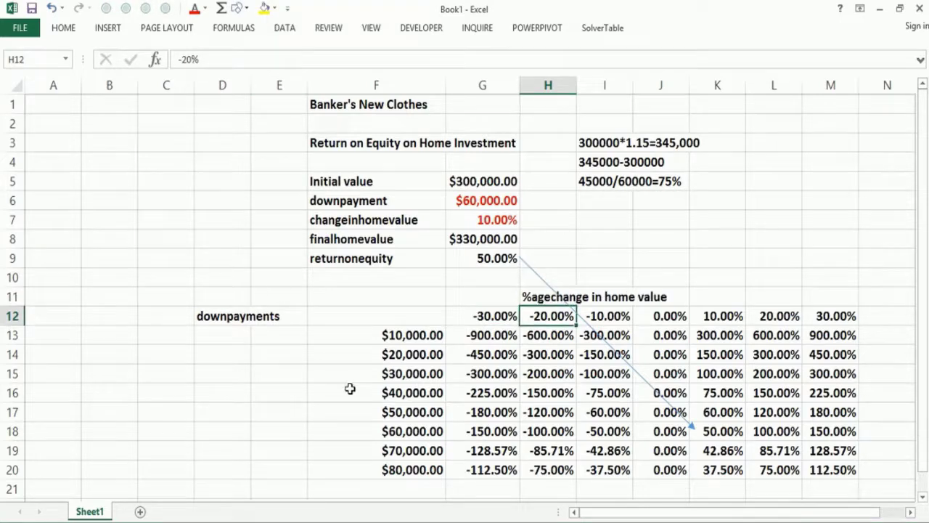
- Examine the returns for the $10,000 and $30,000 down payments at a -10% home value change against the initial value in G5
click(375, 372)
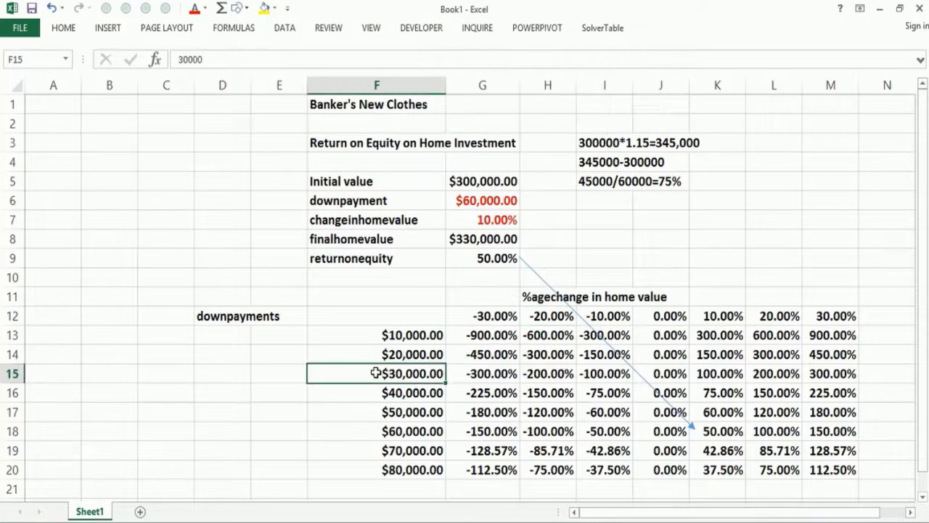
click(388, 335)
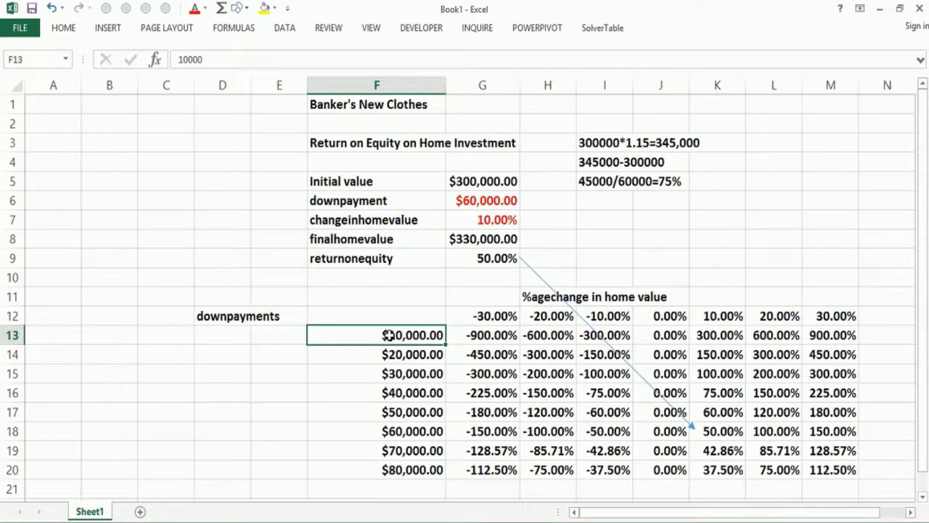
click(591, 332)
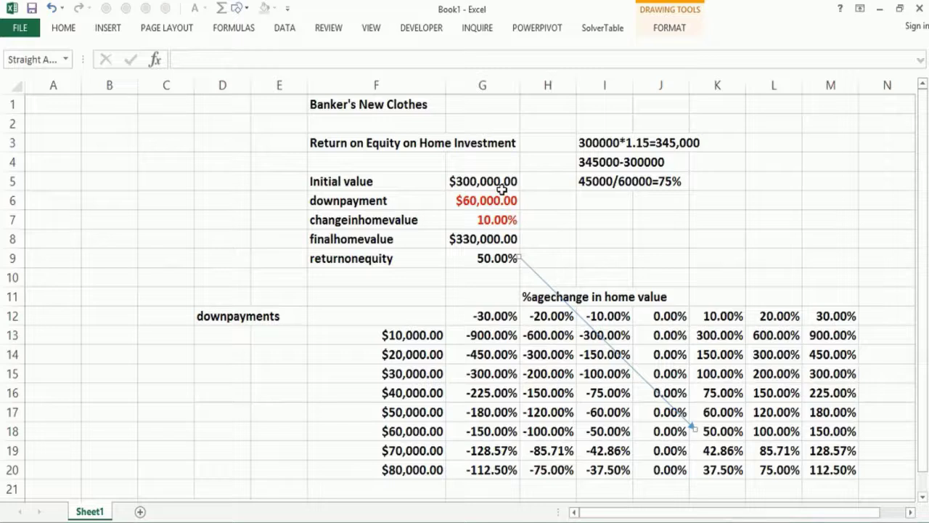
click(589, 337)
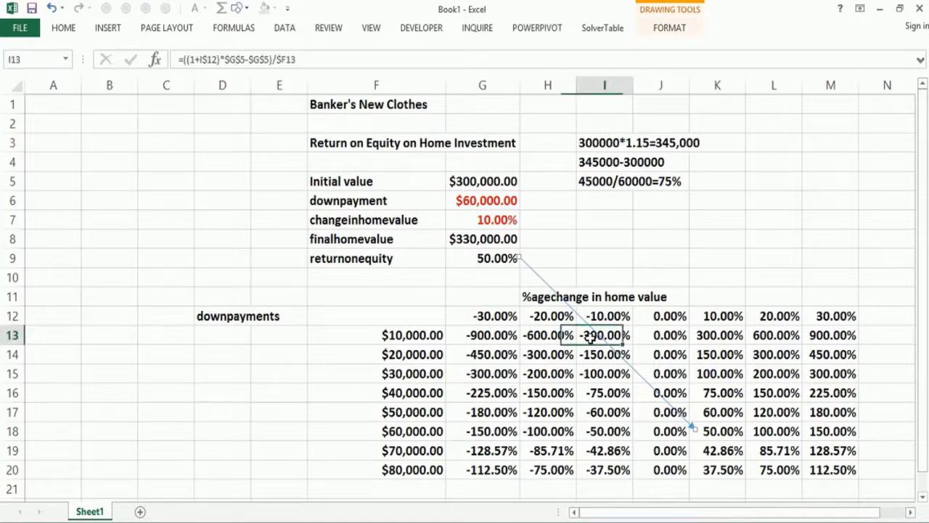
click(591, 374)
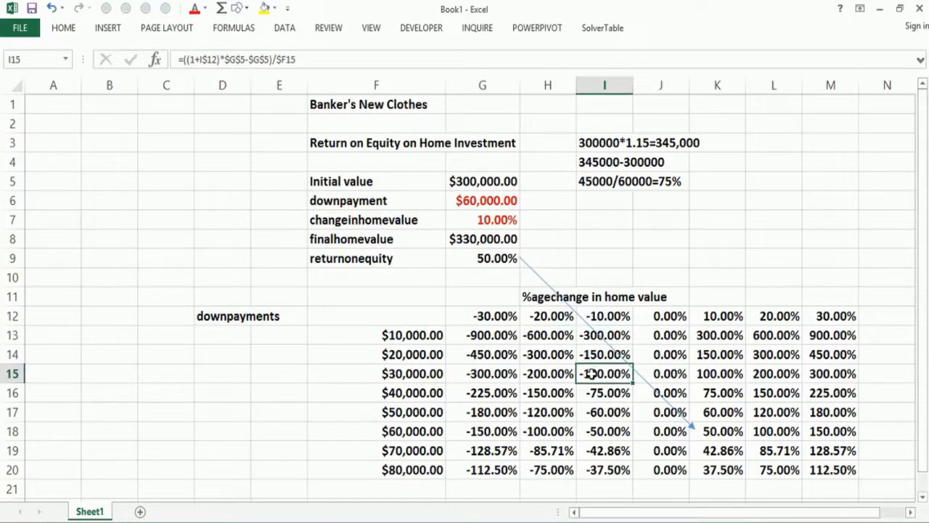
click(405, 374)
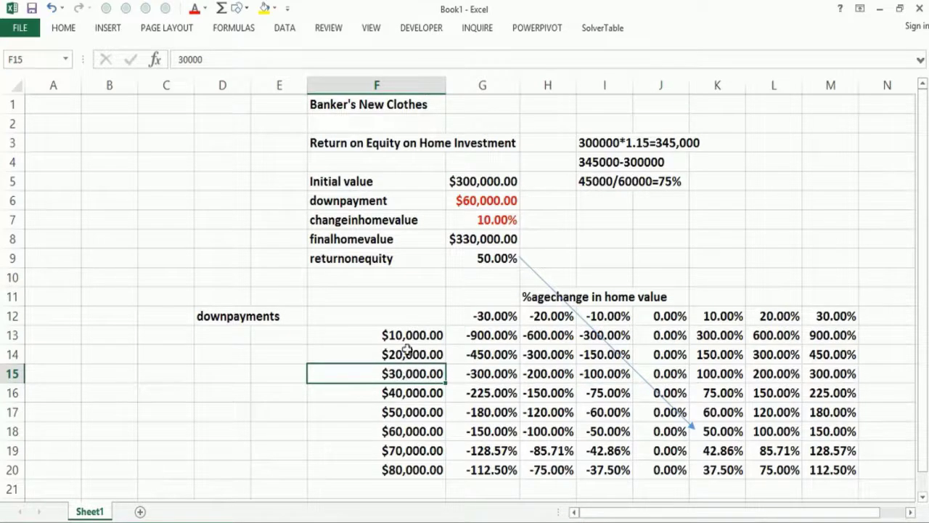
click(479, 182)
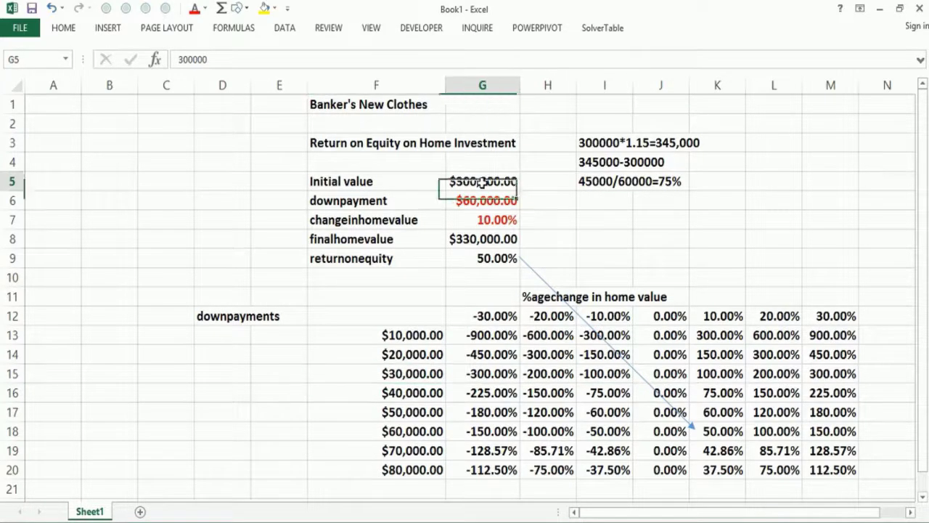
click(422, 379)
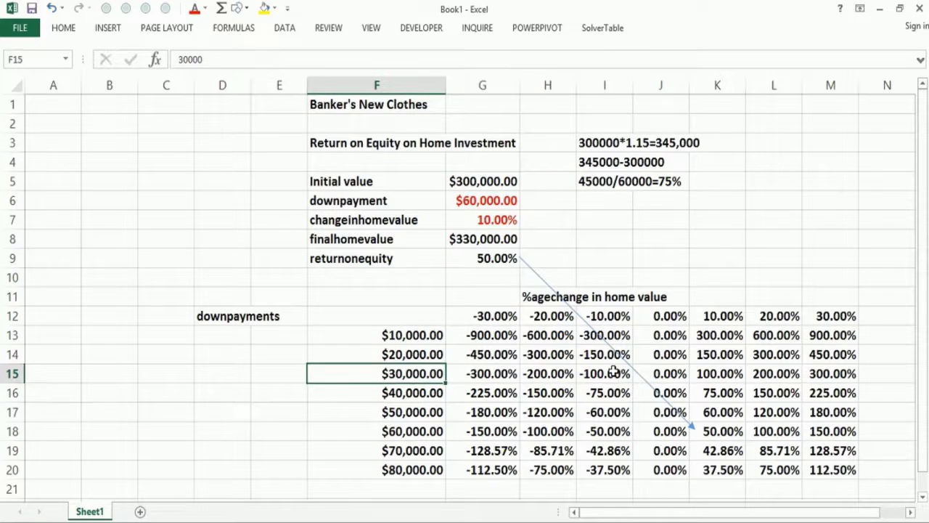
click(614, 372)
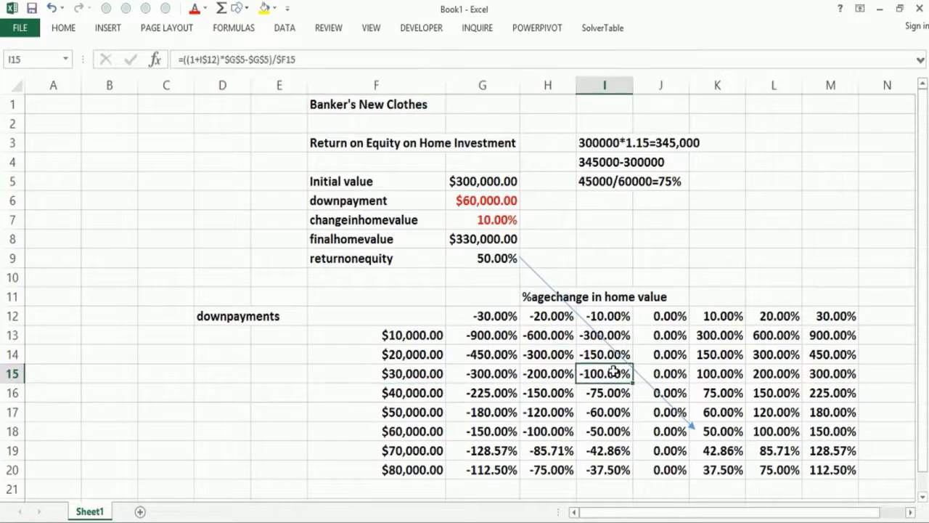
click(609, 204)
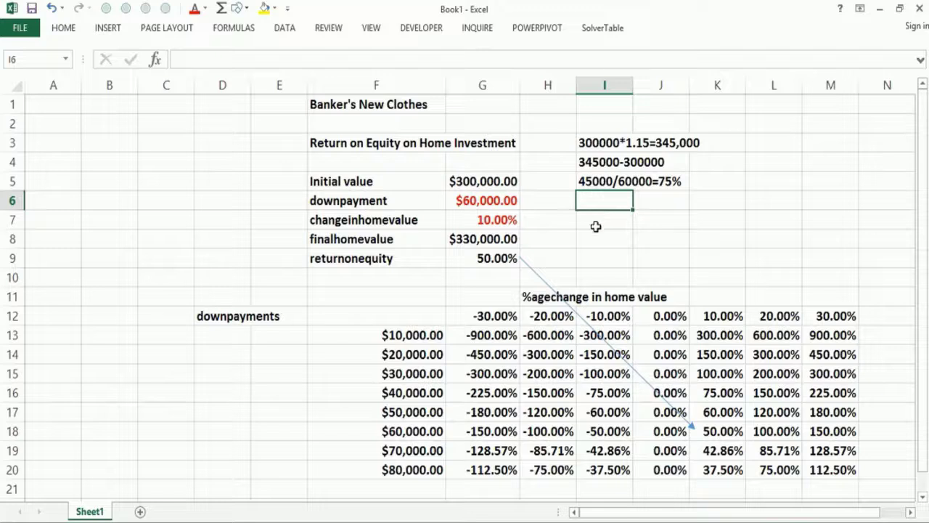
- Display the G13 formula as text in A13 with FORMULATEXT and widen column A slightly
click(480, 337)
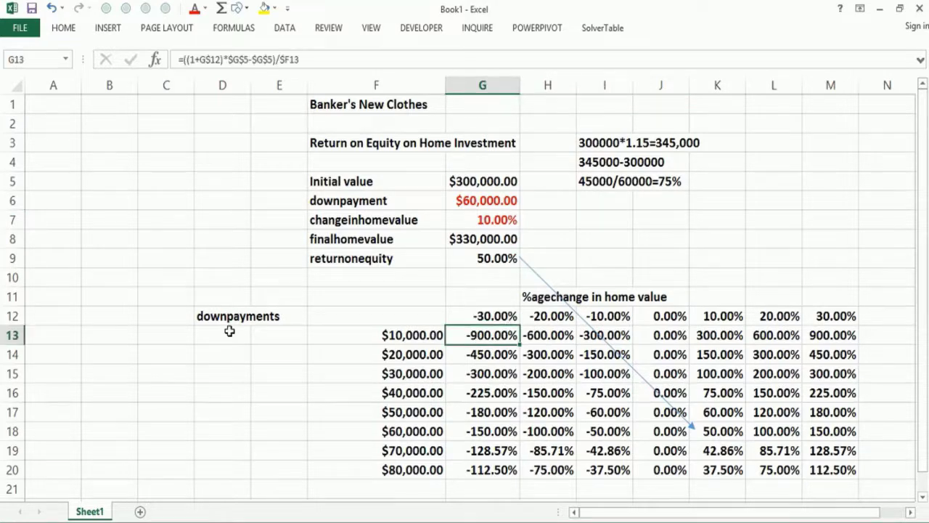
click(49, 339)
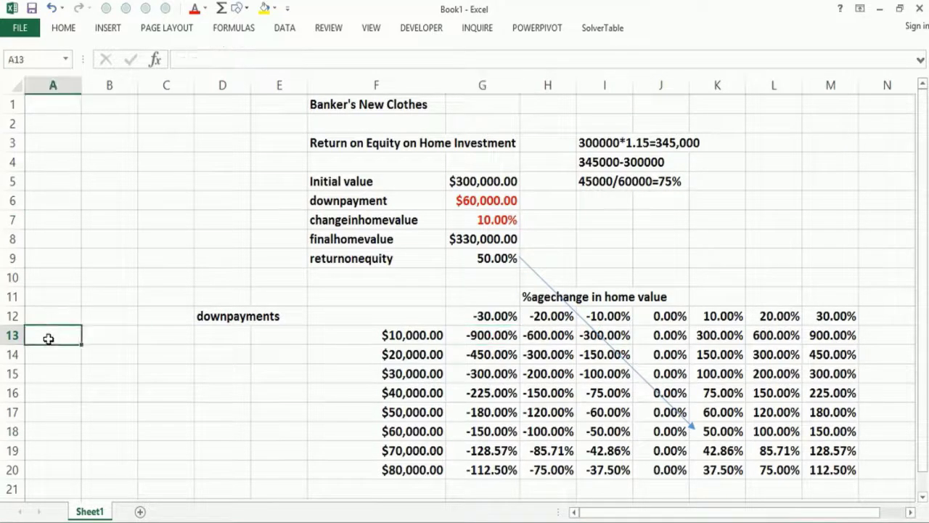
text(=form)
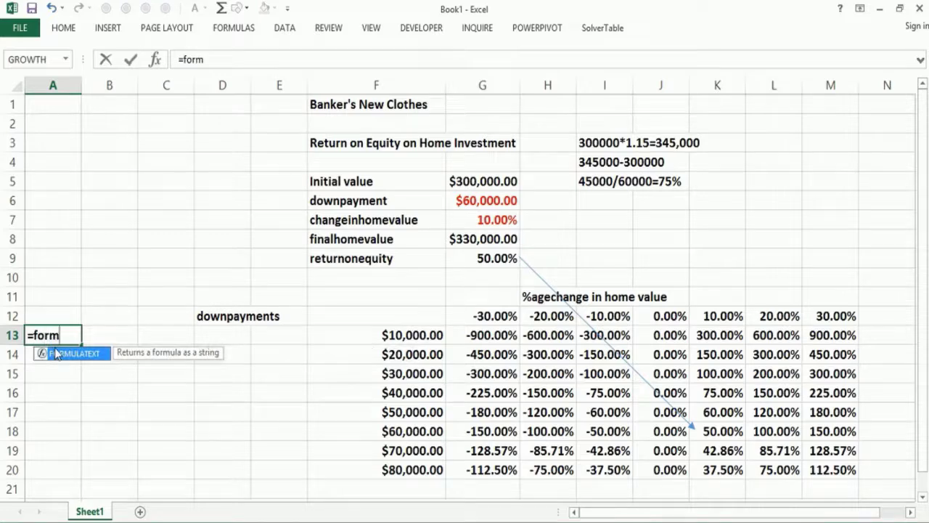
double_click(69, 353)
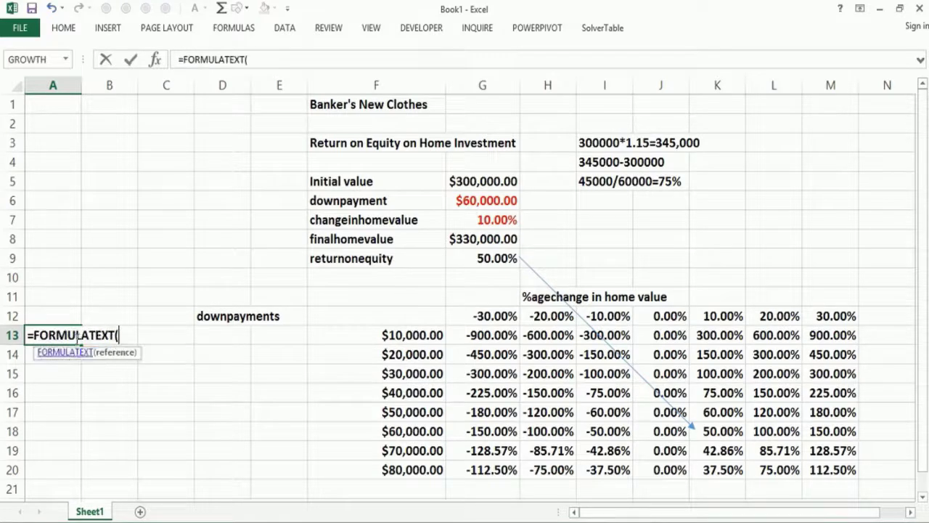
click(488, 336)
key(Return)
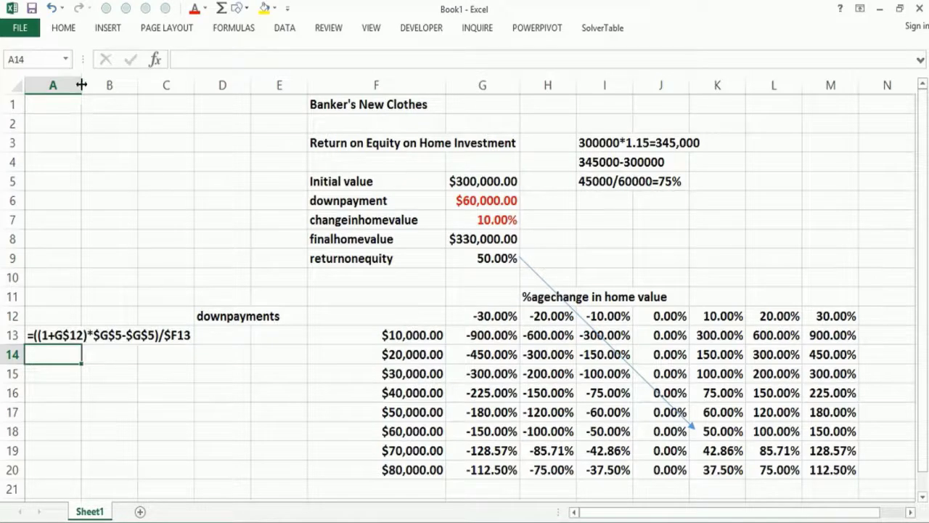
drag(82, 85, 95, 85)
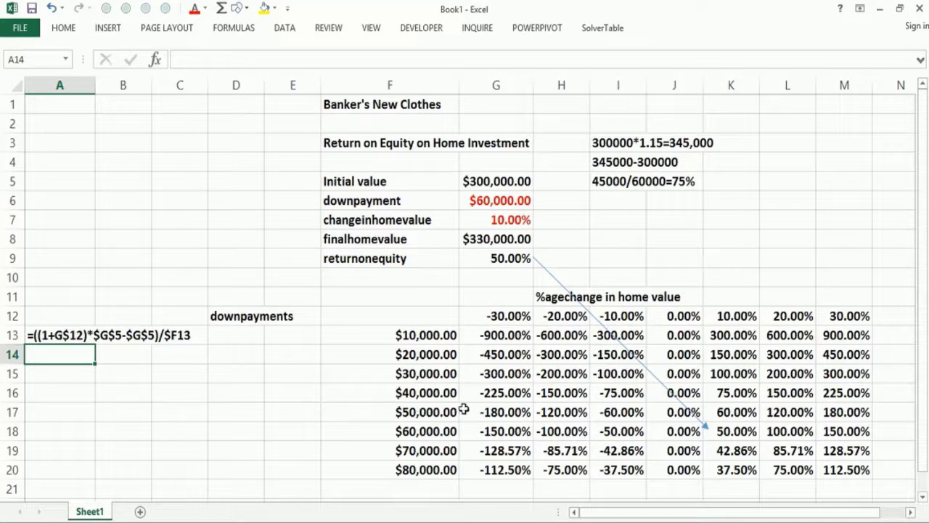
- Examine the table formulas in H17, H18, G13 and J17:L17 along with the initial value and down payment inputs in G5:G6
click(549, 425)
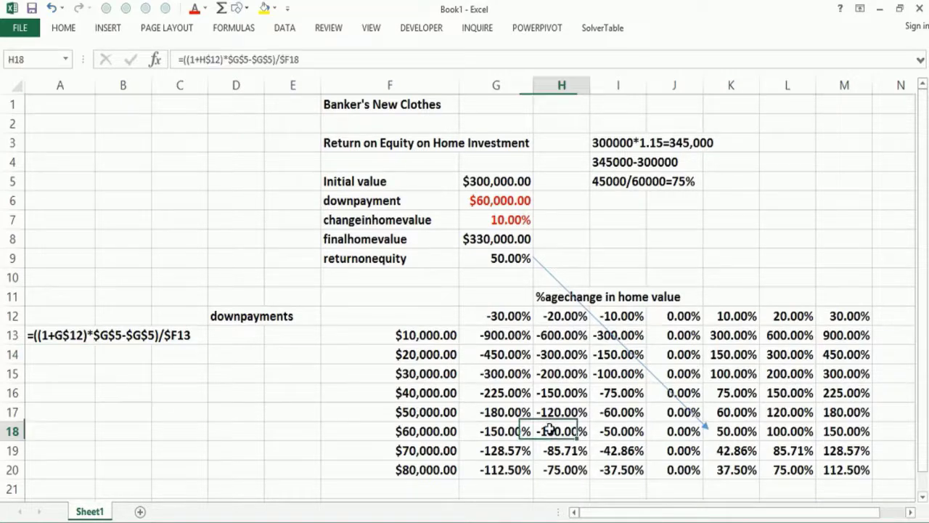
click(551, 414)
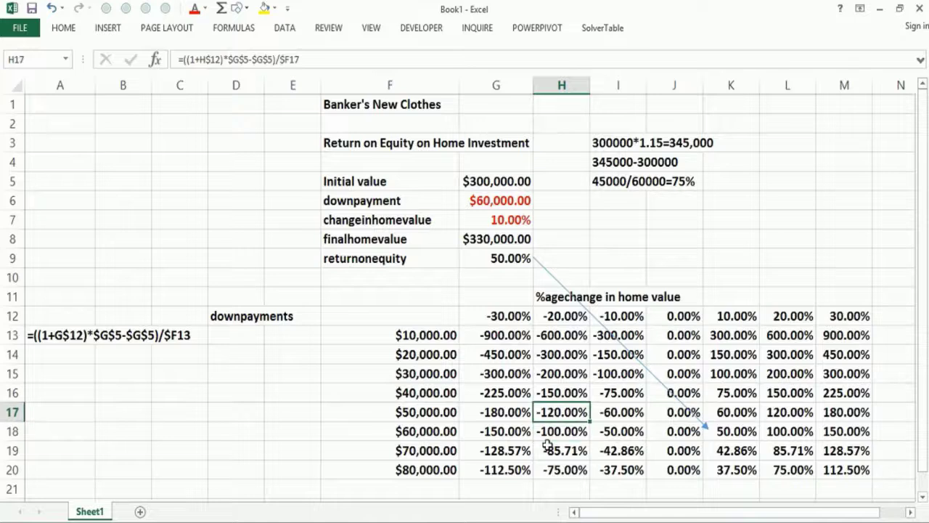
click(551, 430)
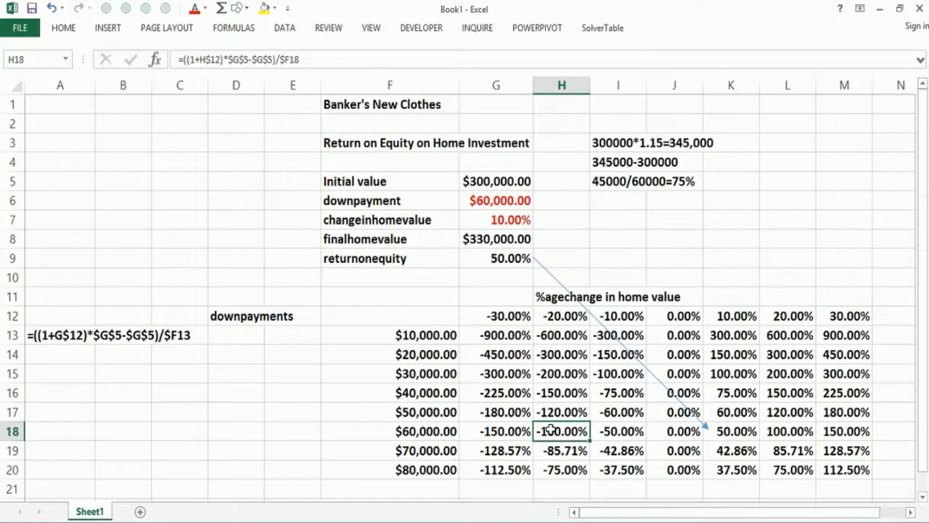
click(492, 181)
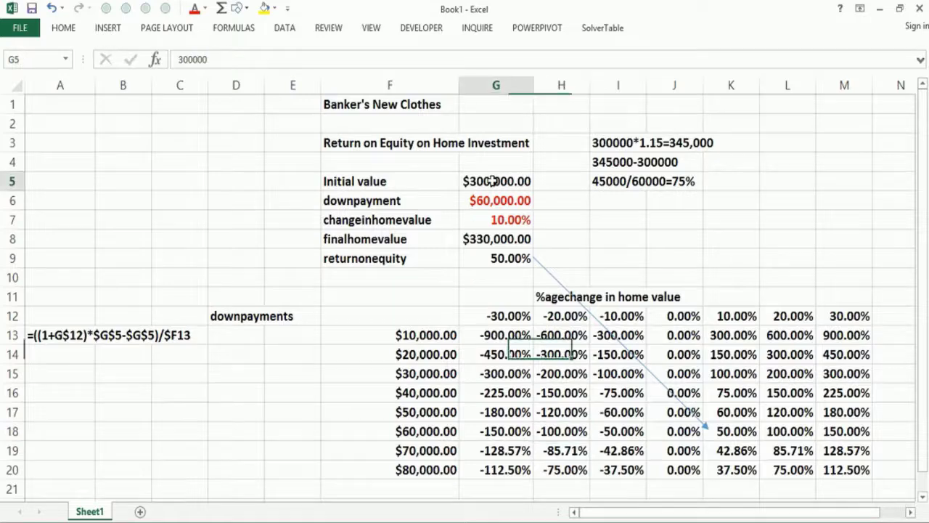
click(491, 203)
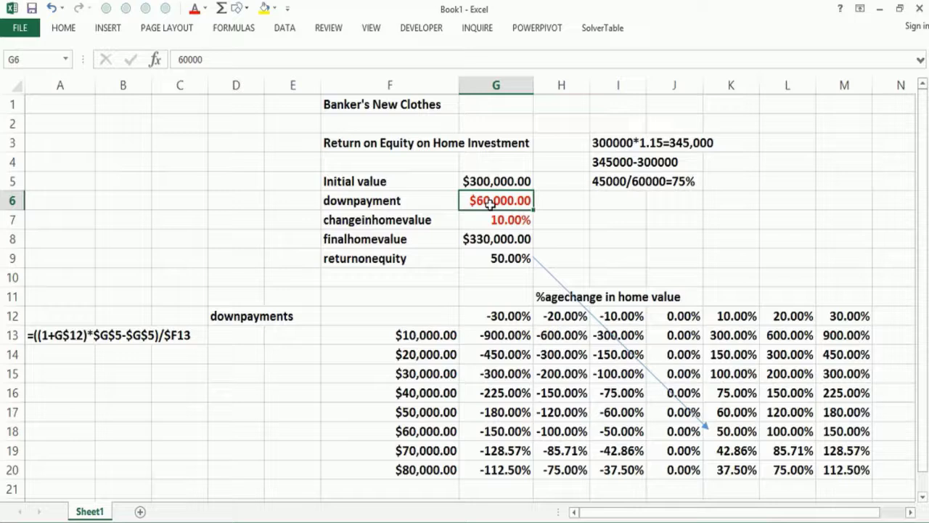
click(504, 280)
click(626, 277)
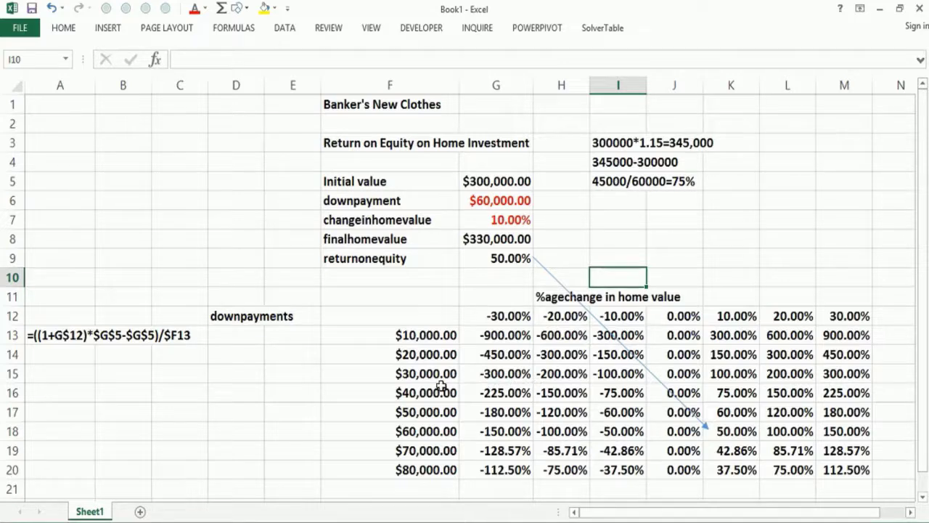
click(498, 337)
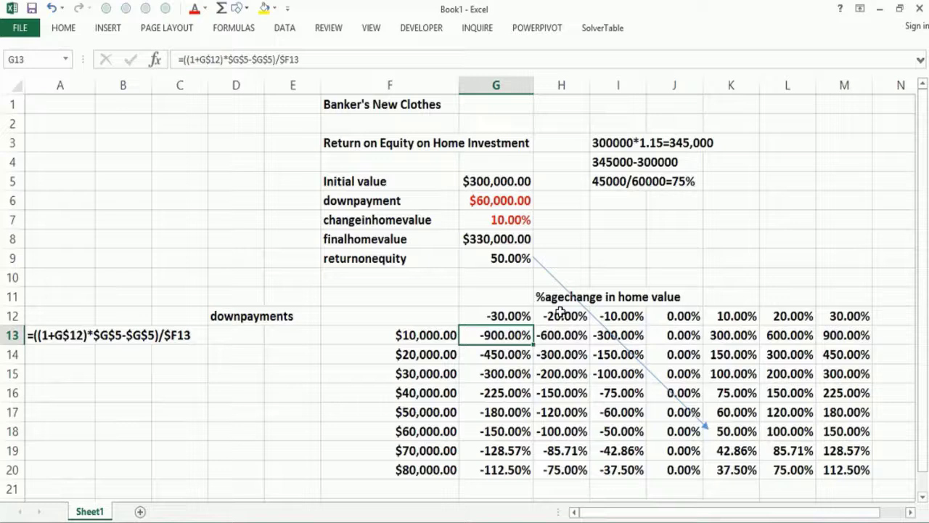
click(684, 413)
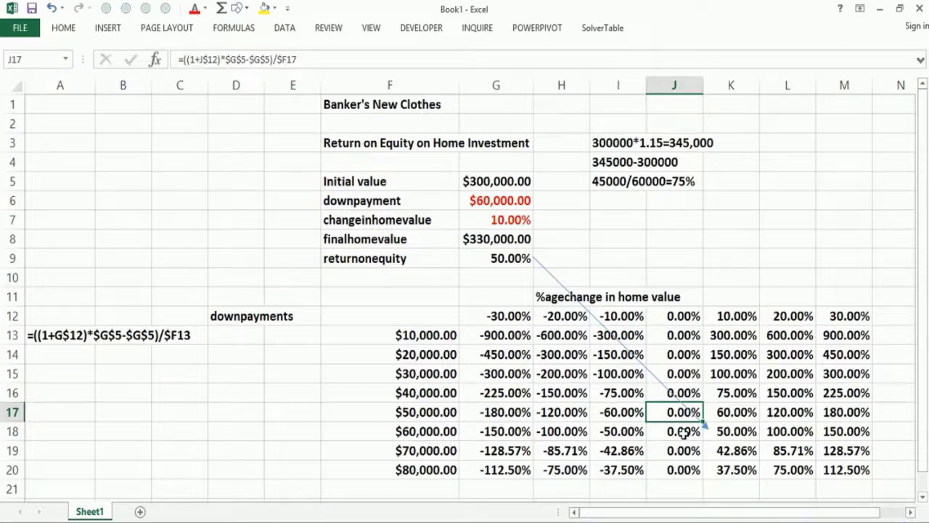
click(728, 412)
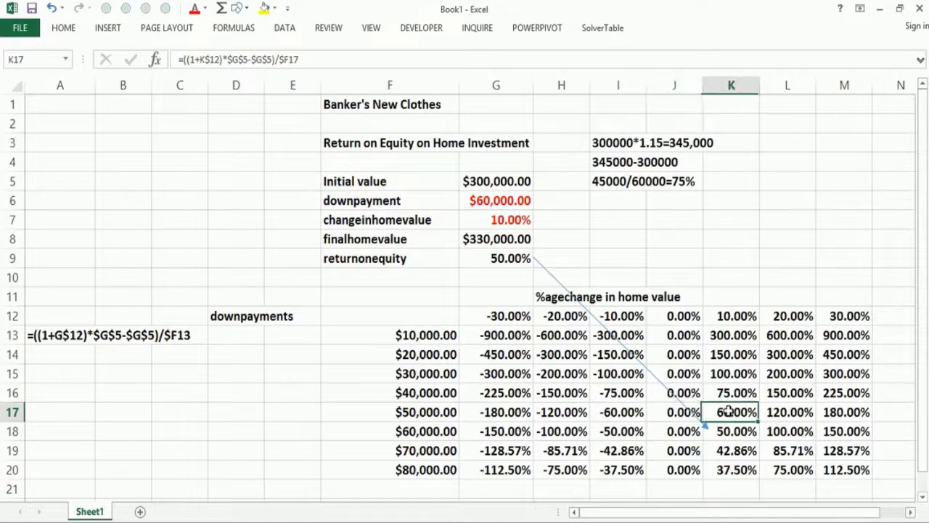
click(790, 411)
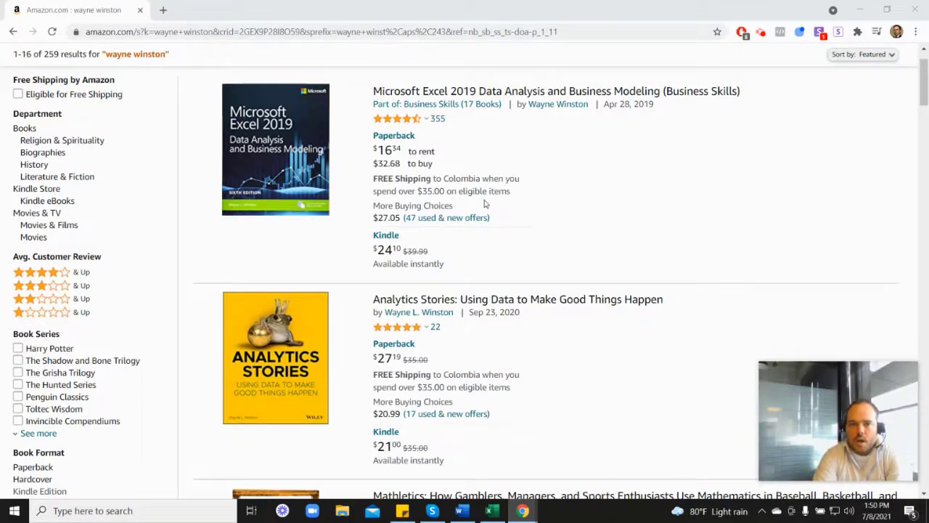
- Browse the author's books in the Amazon search results and check the customer ratings of Marketing Analytics: Data-Driven Techniques with Microsoft Excel
mouse_move(399, 125)
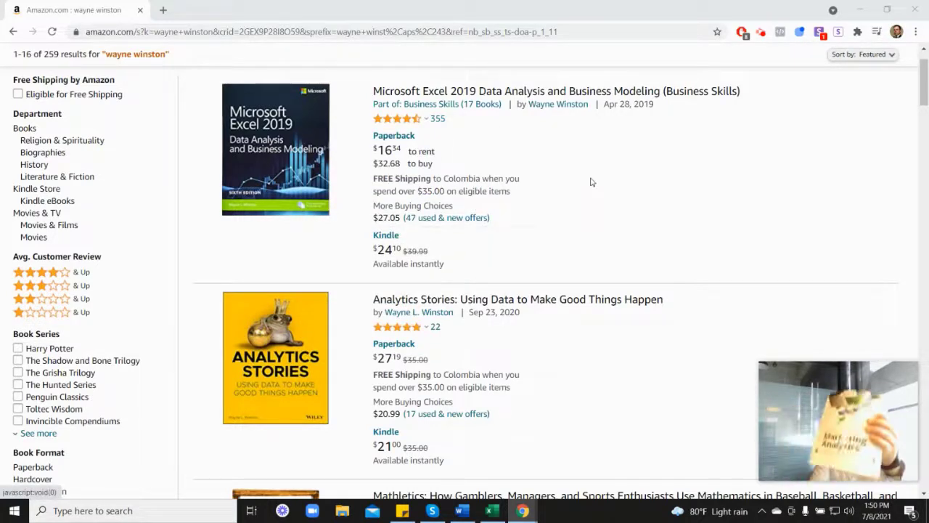
scroll(819, 275, down, 5)
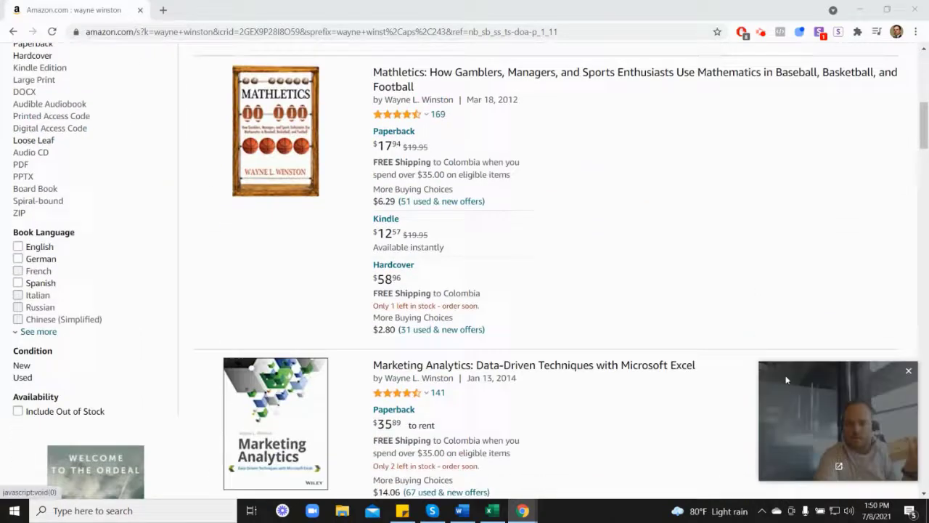
scroll(580, 327, down, 2)
mouse_move(408, 273)
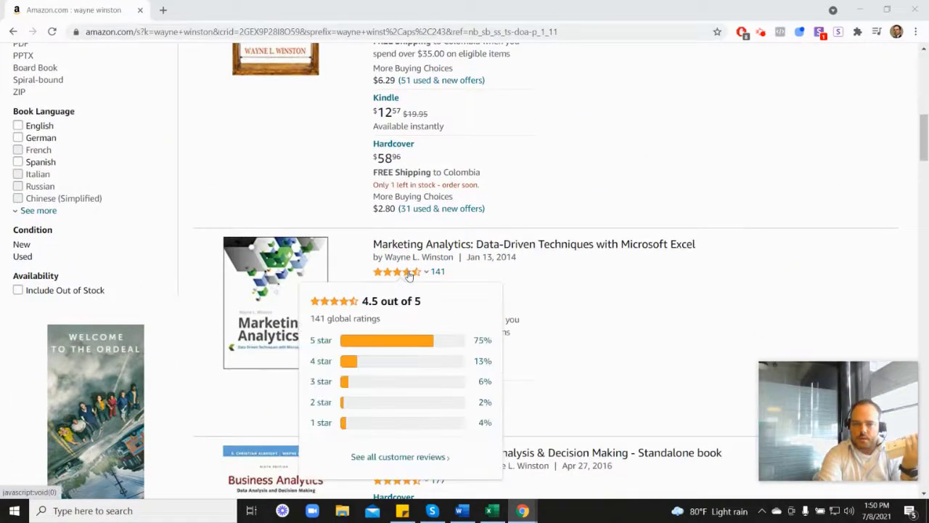
scroll(540, 276, up, 5)
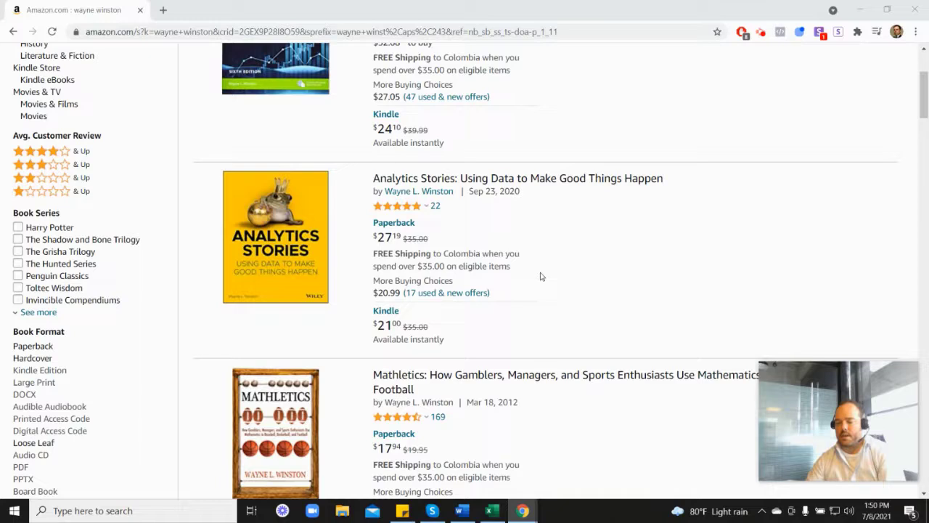